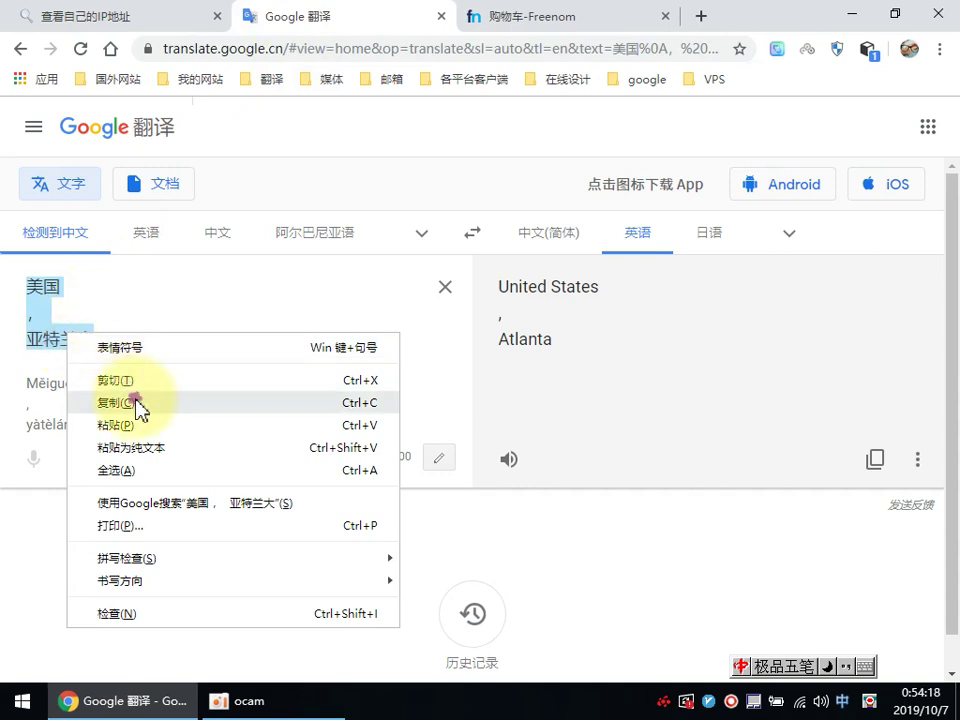
Step: Copy the location text and check the checkout country (美国) and state lists before viewing whoer.net
{"action": "left_click", "coordinate": [501, 19]}
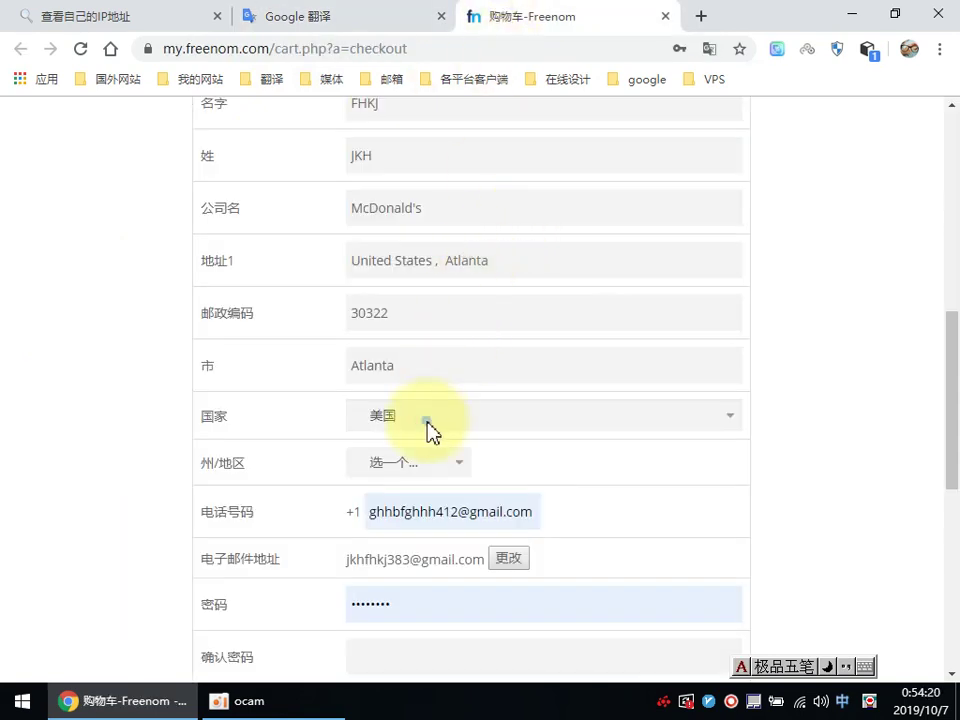
{"action": "left_click", "coordinate": [430, 427]}
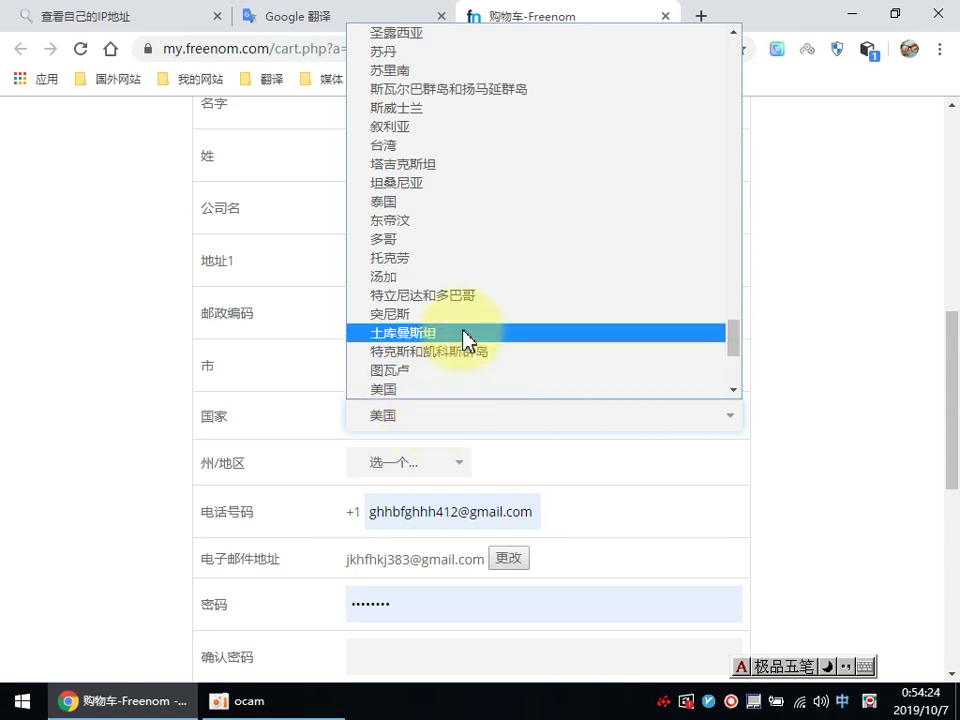
{"action": "scroll", "coordinate": [463, 332], "scroll_direction": "up", "scroll_amount": 3}
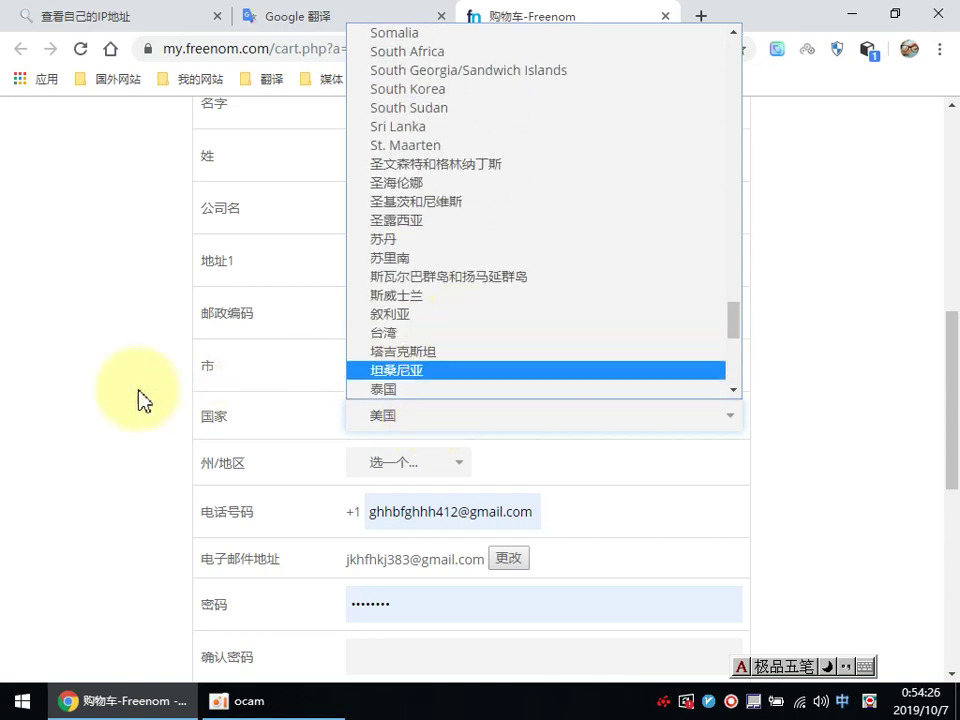
{"action": "left_click", "coordinate": [86, 386]}
{"action": "left_click", "coordinate": [443, 466]}
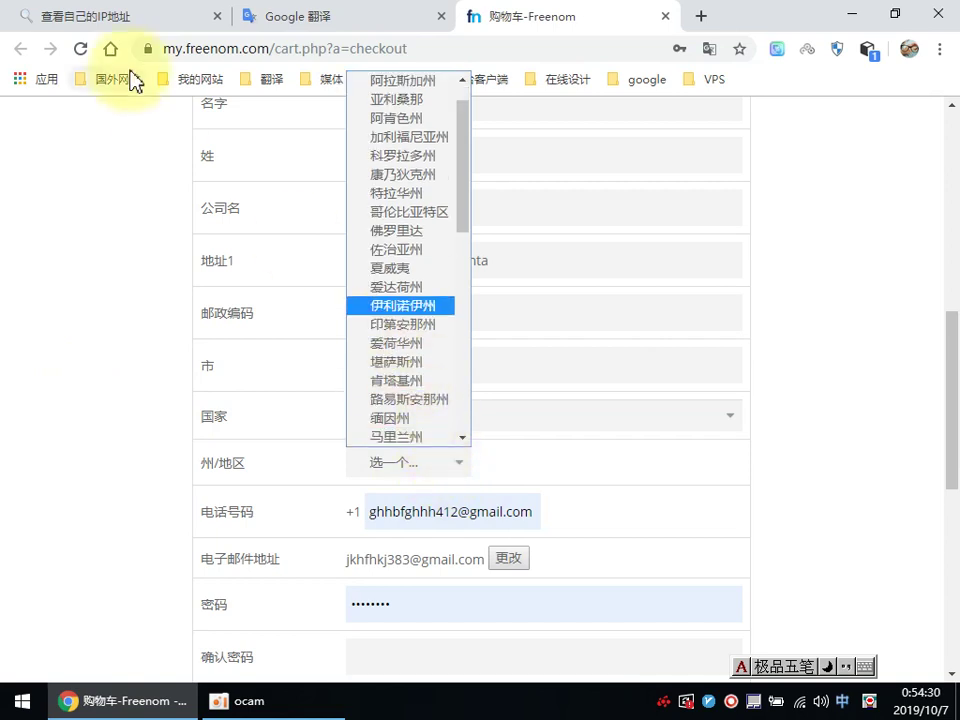
{"action": "left_click", "coordinate": [146, 22]}
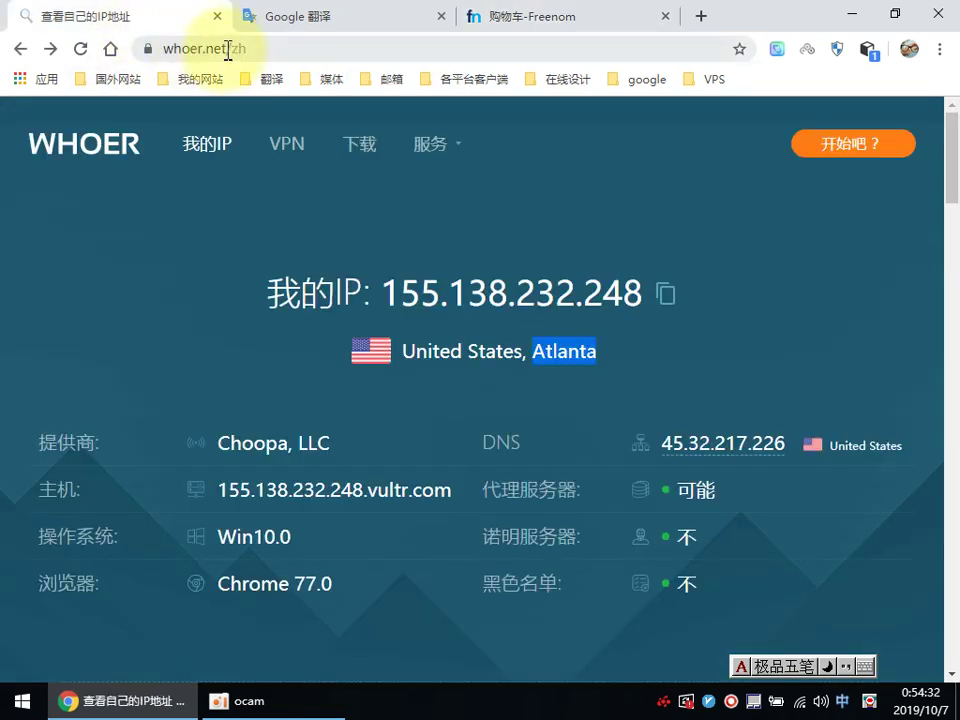
Step: Search Google for 美国， 亚特兰大有几个州 to find that Atlanta is in Georgia (佐治亚州)
{"action": "right_click", "coordinate": [228, 50]}
{"action": "left_click", "coordinate": [205, 207]}
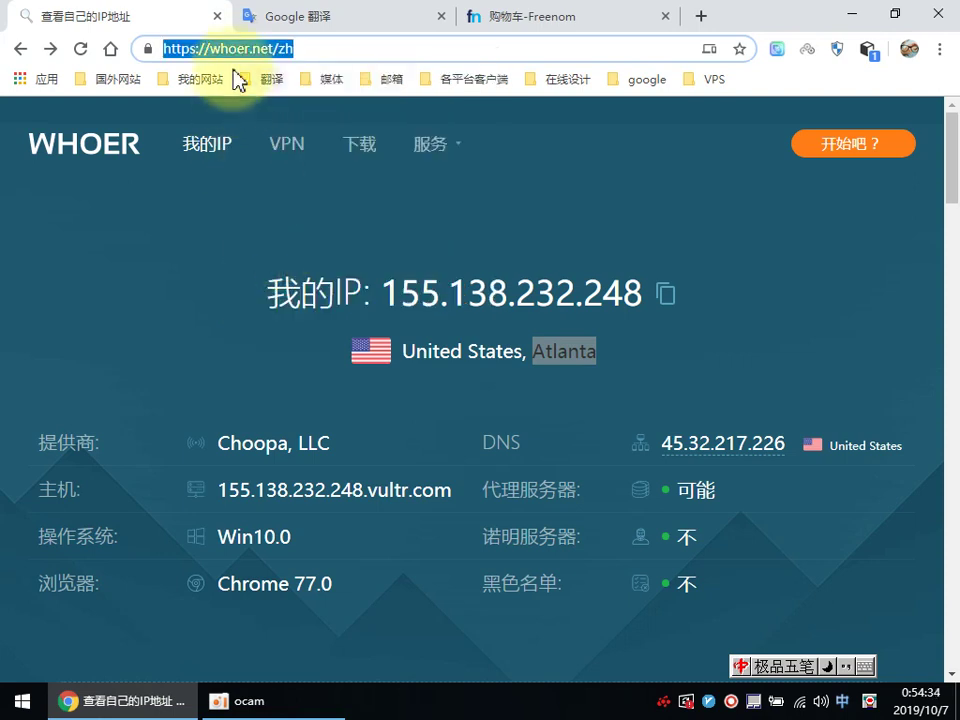
{"action": "right_click", "coordinate": [233, 50]}
{"action": "left_click", "coordinate": [276, 202]}
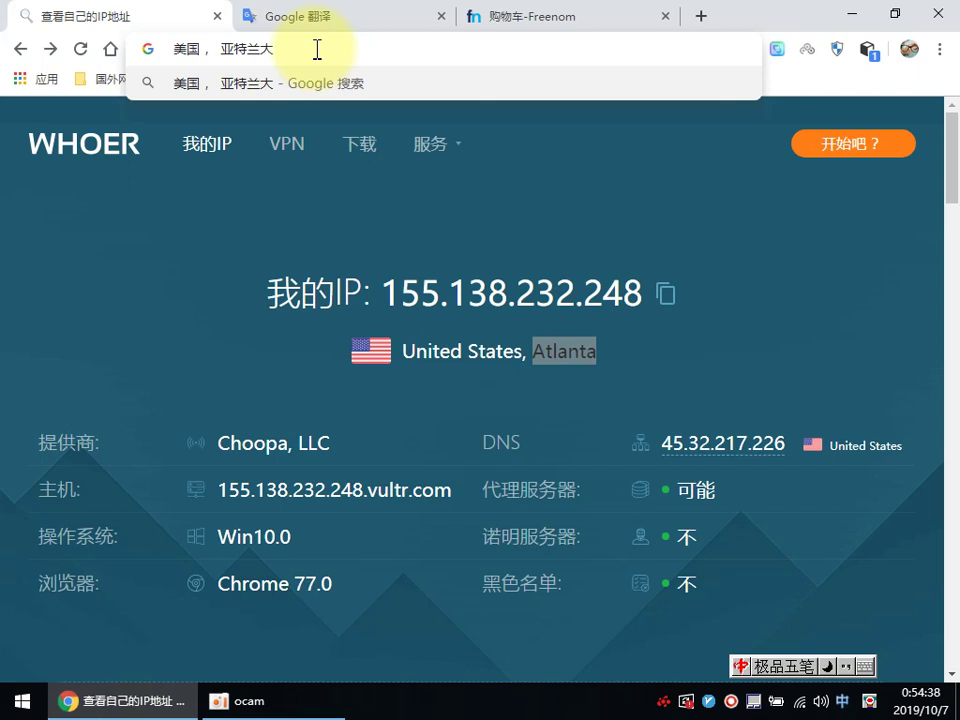
{"action": "type", "text": "有几个"}
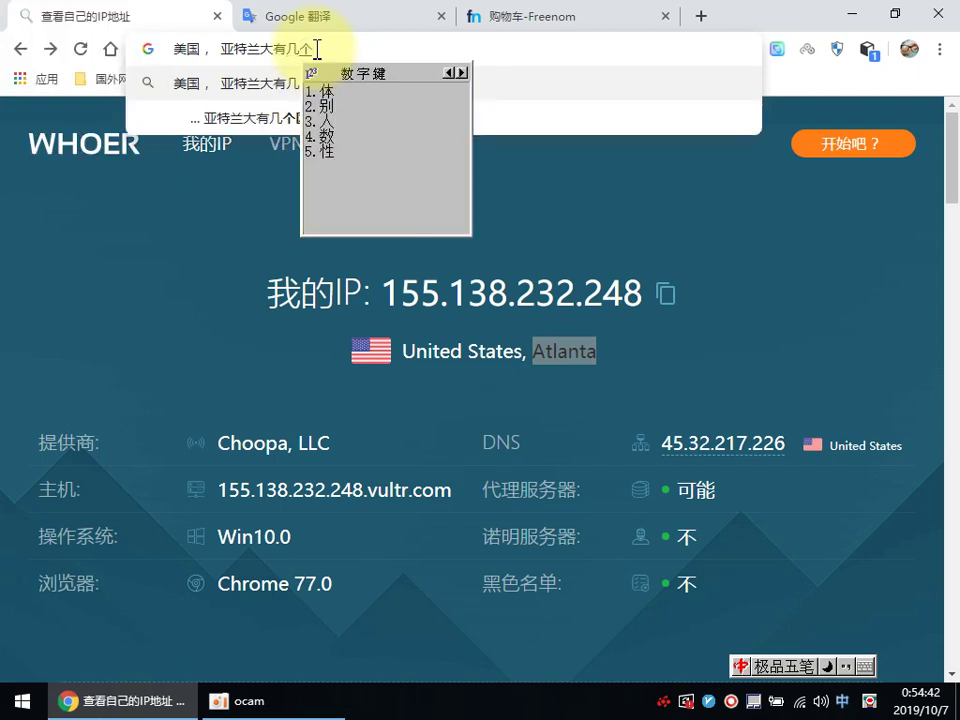
{"action": "key", "text": "BackSpace"}
{"action": "key", "text": "BackSpace"}
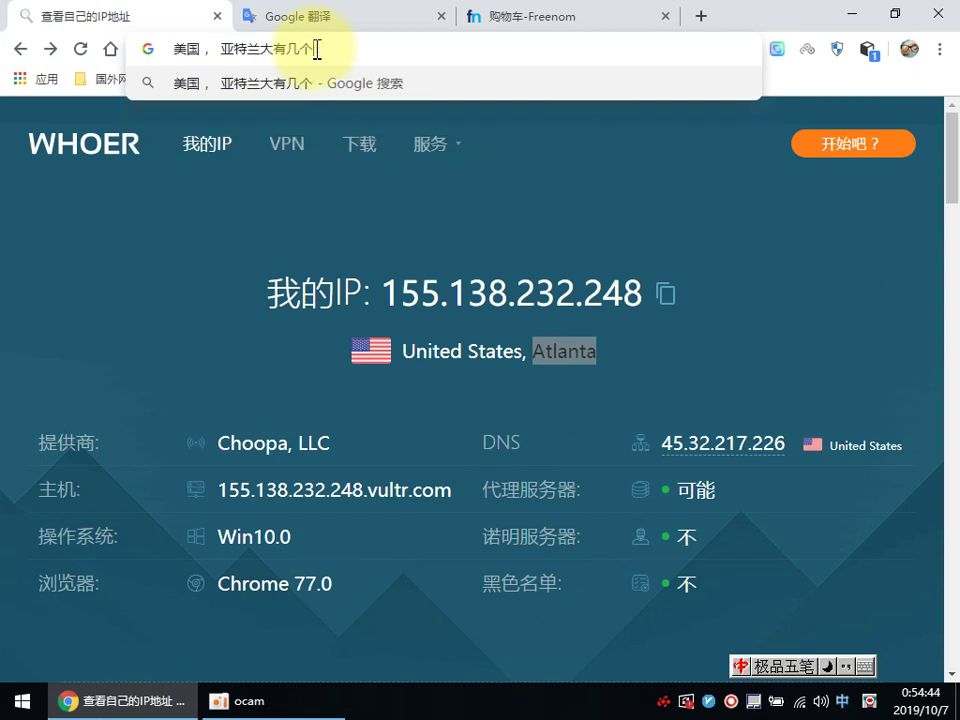
{"action": "type", "text": "ty"}
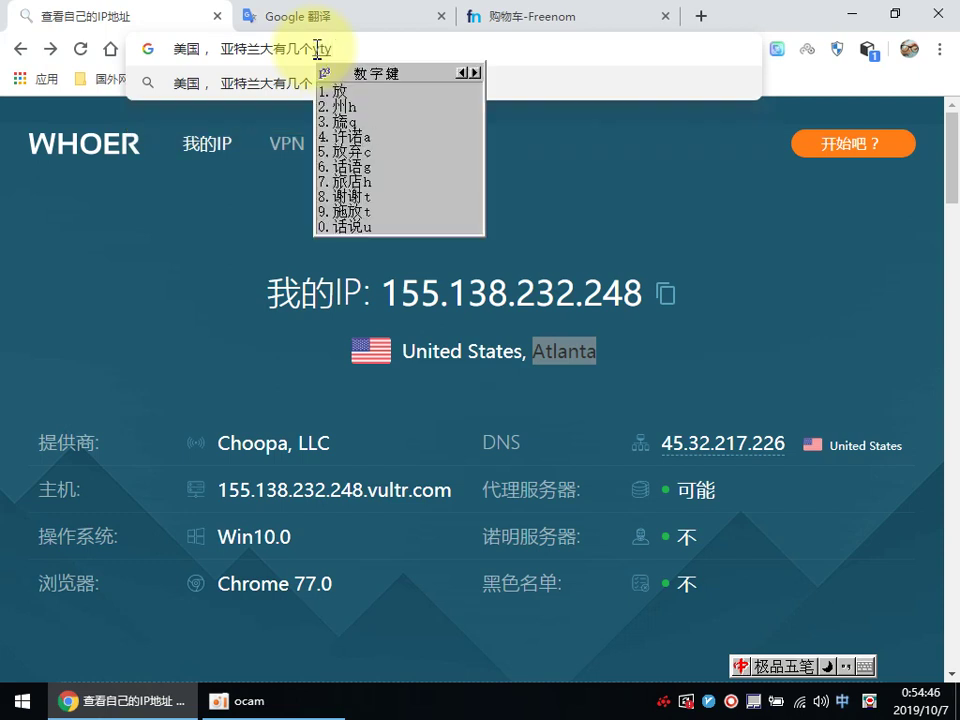
{"action": "key", "text": "BackSpace"}
{"action": "key", "text": "BackSpace"}
{"action": "type", "text": "州"}
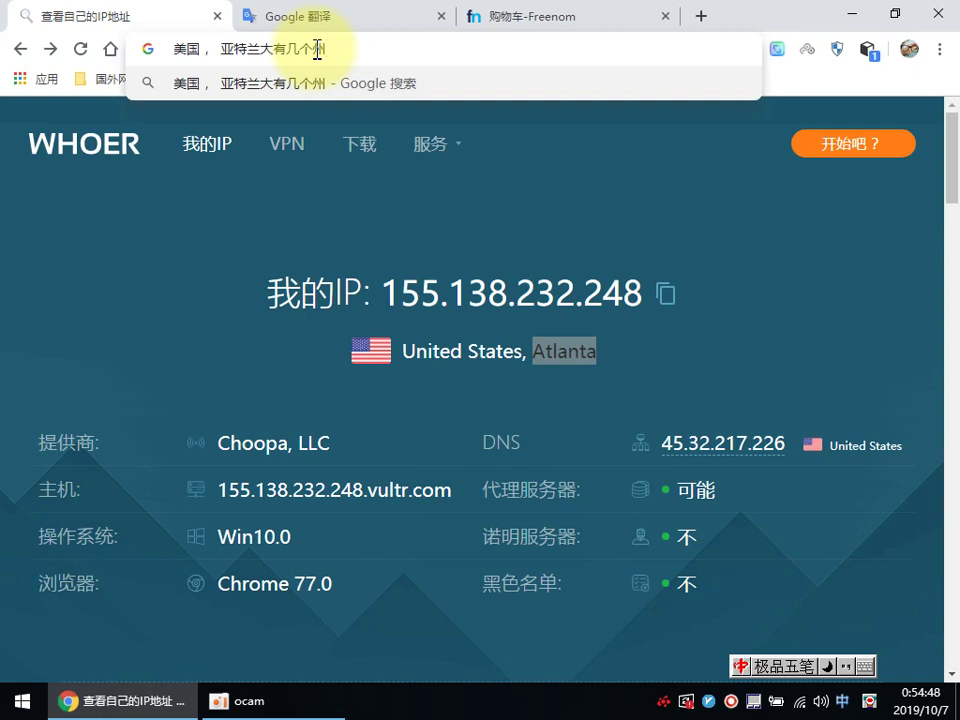
{"action": "left_click", "coordinate": [364, 88]}
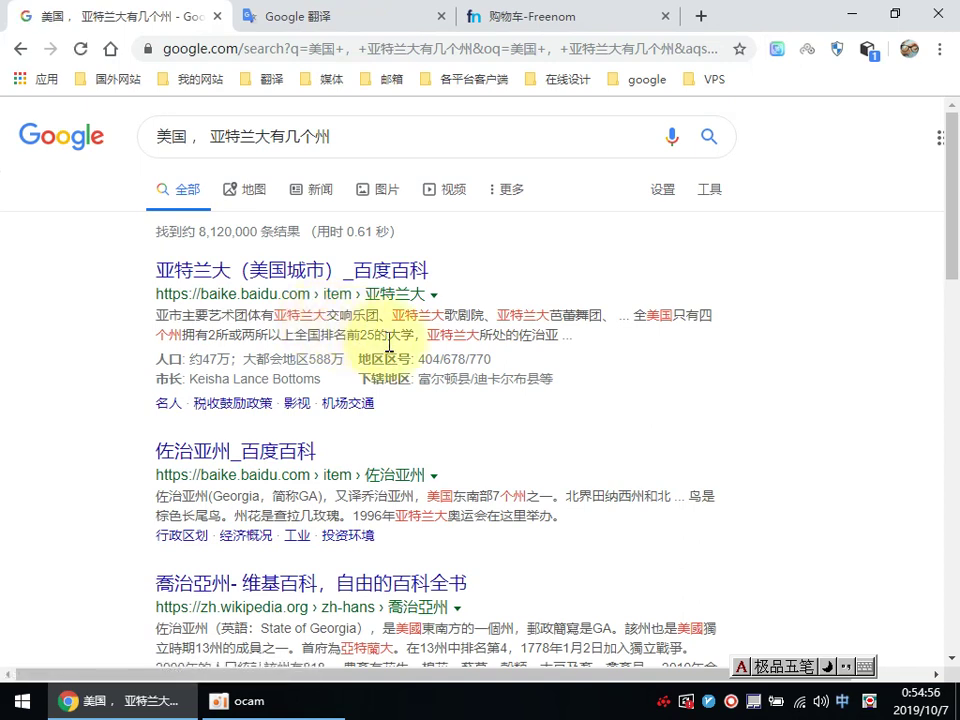
{"action": "scroll", "coordinate": [388, 345], "scroll_direction": "down", "scroll_amount": 1}
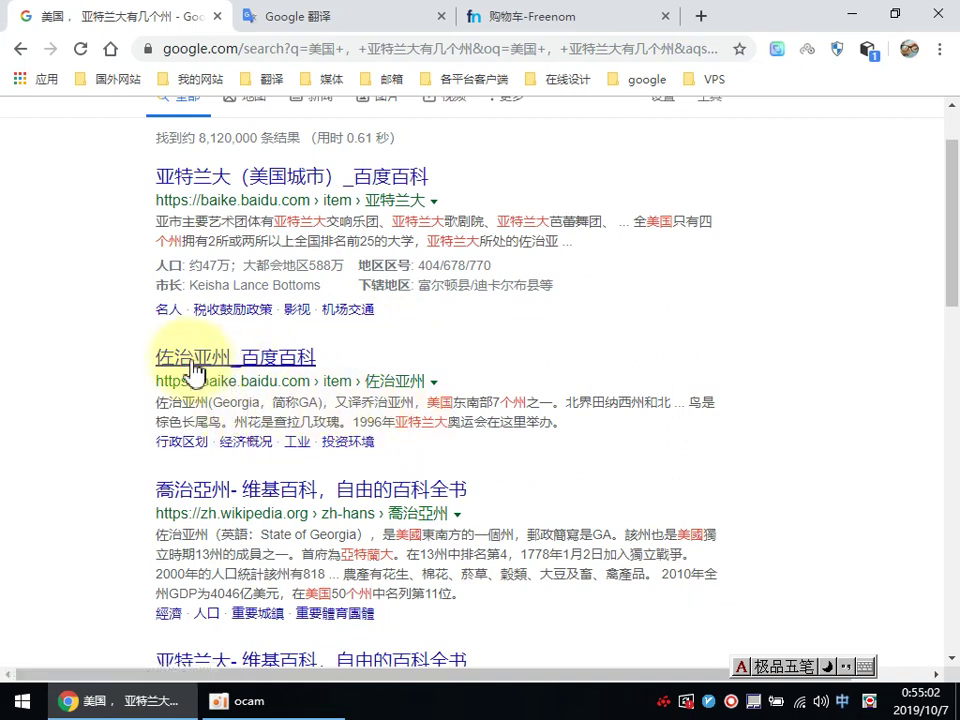
{"action": "left_click", "coordinate": [555, 15]}
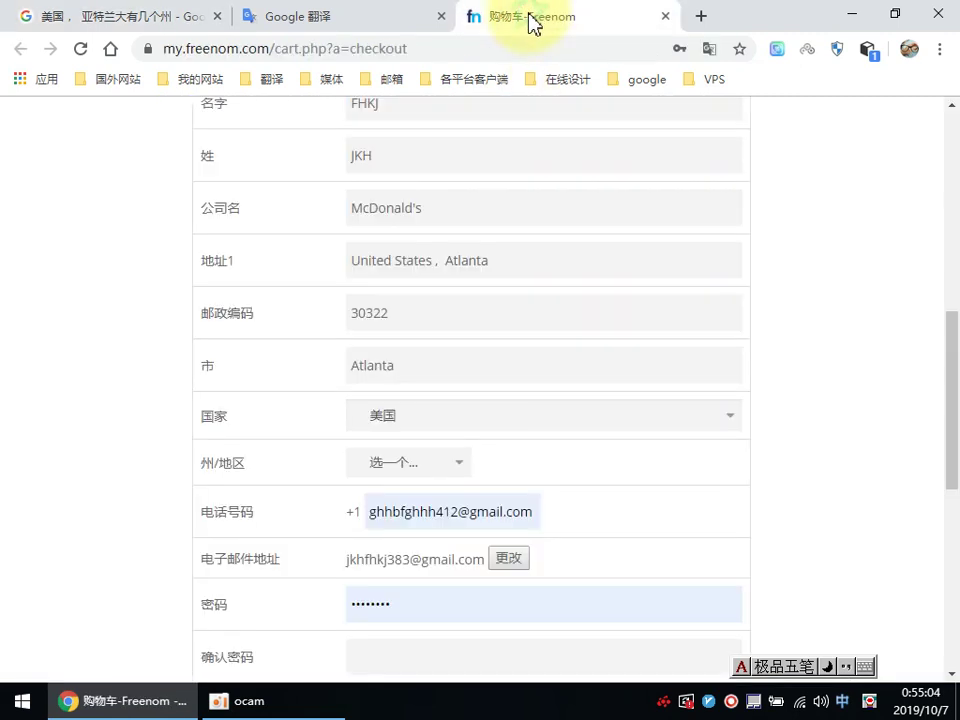
Step: Choose 佐治亚州 (Georgia) as the checkout state
{"action": "left_click", "coordinate": [409, 463]}
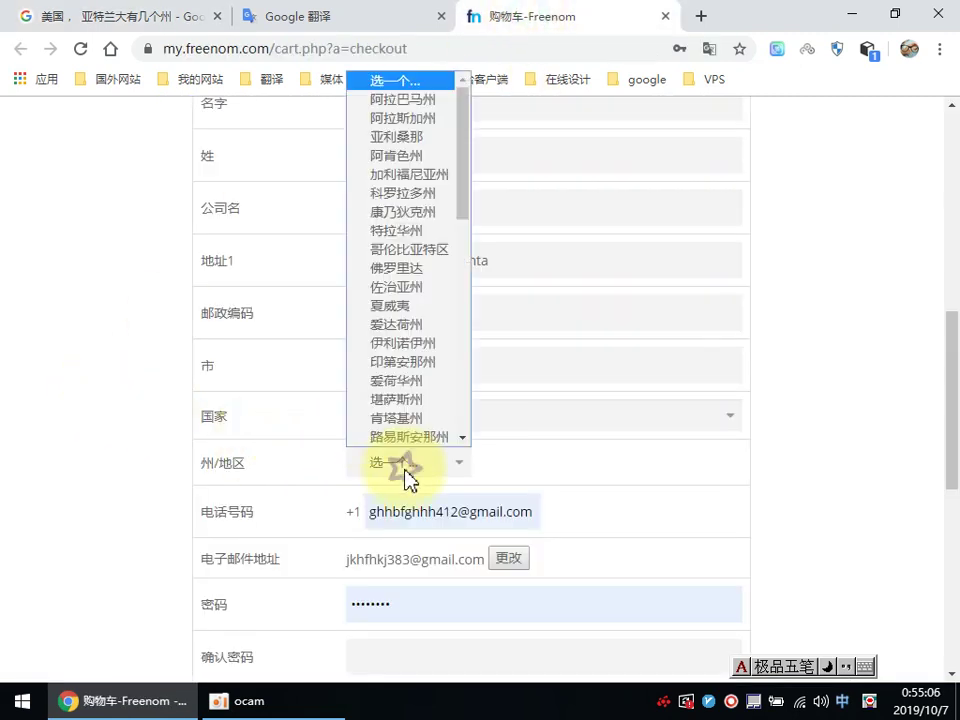
{"action": "left_click", "coordinate": [403, 288]}
{"action": "scroll", "coordinate": [152, 447], "scroll_direction": "down", "scroll_amount": 1}
{"action": "scroll", "coordinate": [152, 447], "scroll_direction": "down", "scroll_amount": 1}
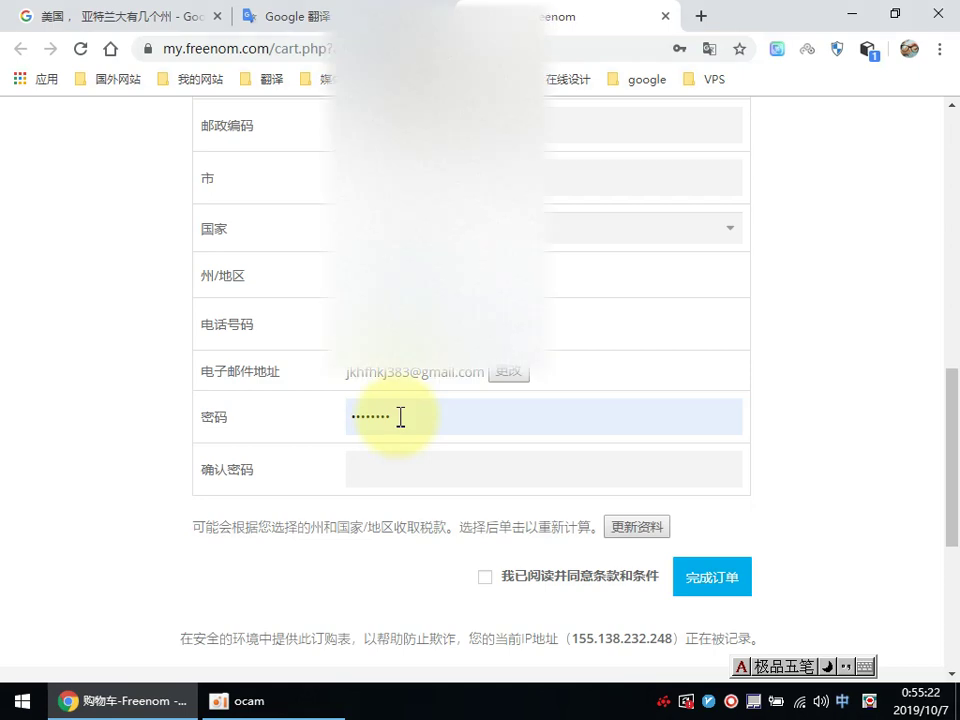
Step: Enter the eight-character password in both password fields and accept the terms and conditions
{"action": "left_click_drag", "start_coordinate": [400, 416], "coordinate": [343, 418]}
{"action": "type", "text": "****"}
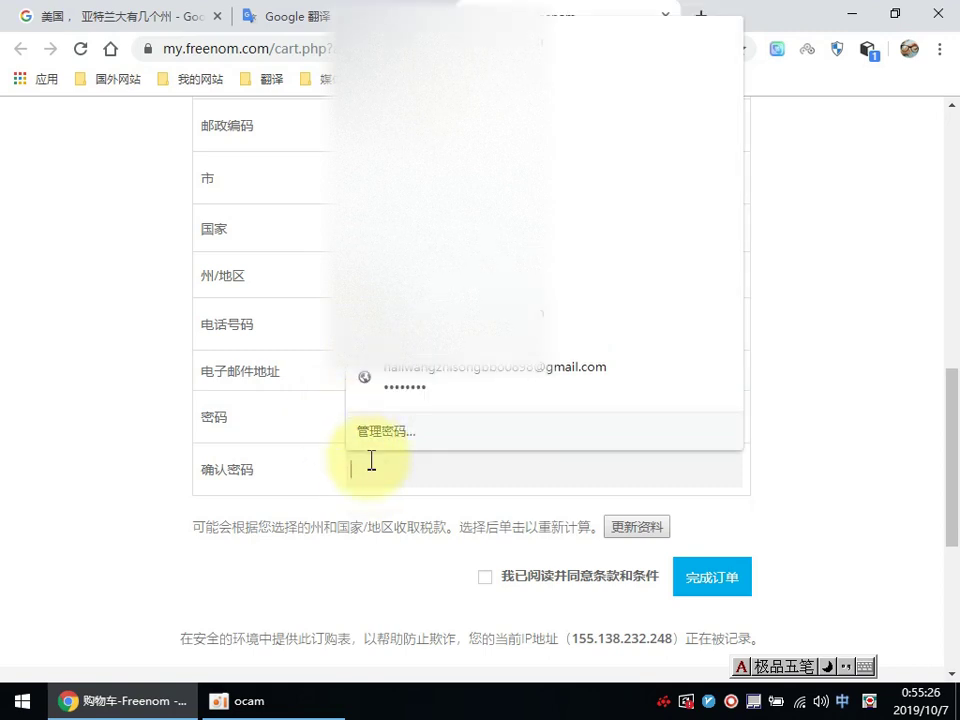
{"action": "type", "text": "****"}
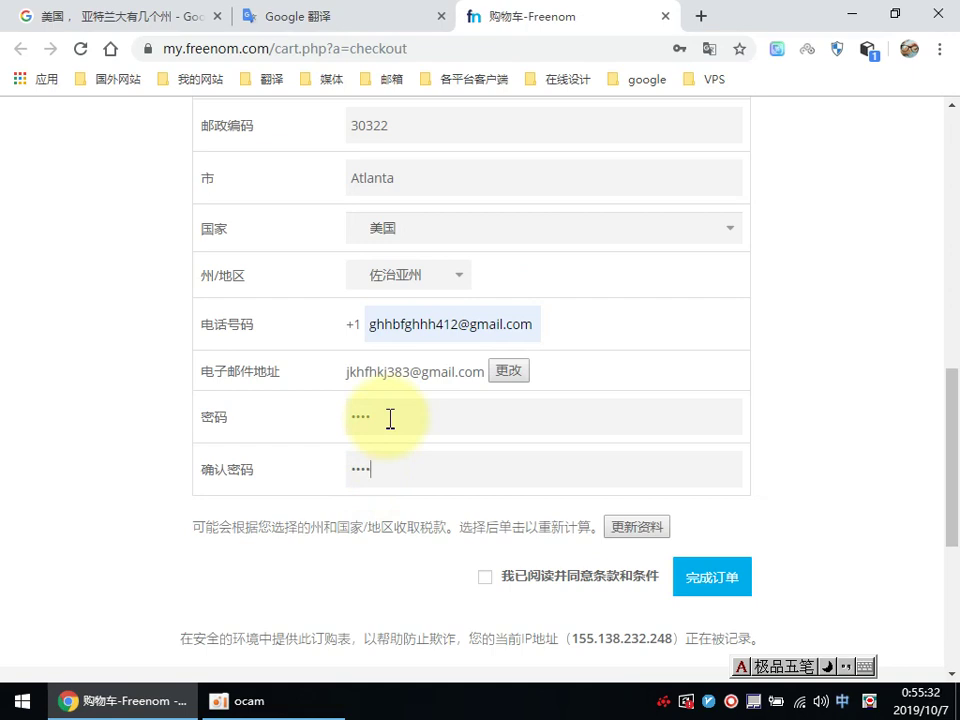
{"action": "type", "text": "**"}
{"action": "left_click", "coordinate": [390, 418]}
{"action": "type", "text": "****"}
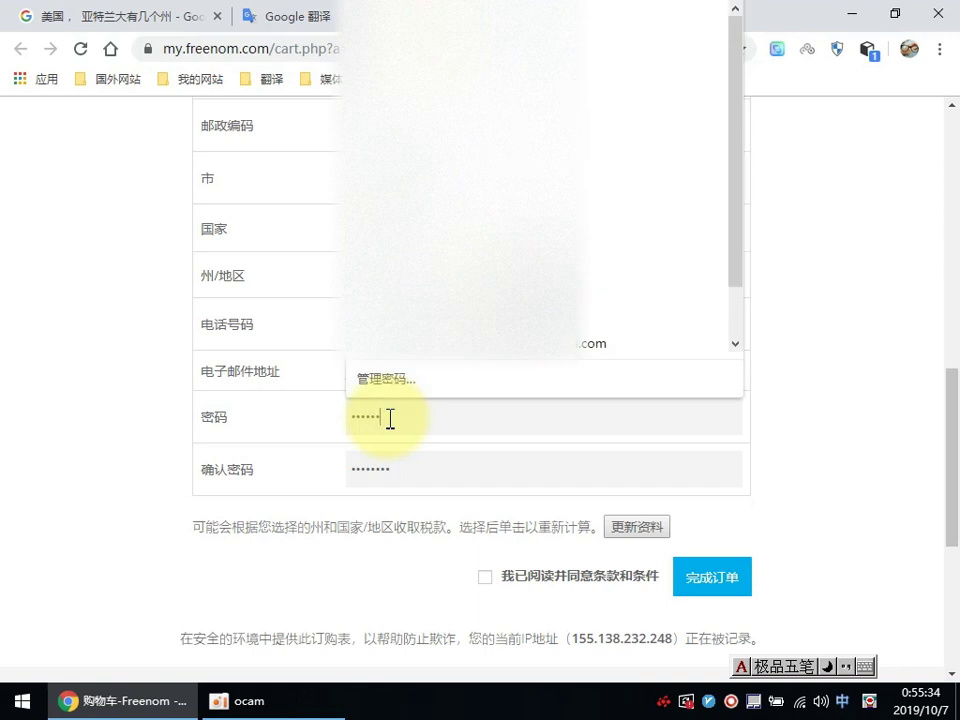
{"action": "left_click", "coordinate": [410, 470]}
{"action": "left_click", "coordinate": [486, 580]}
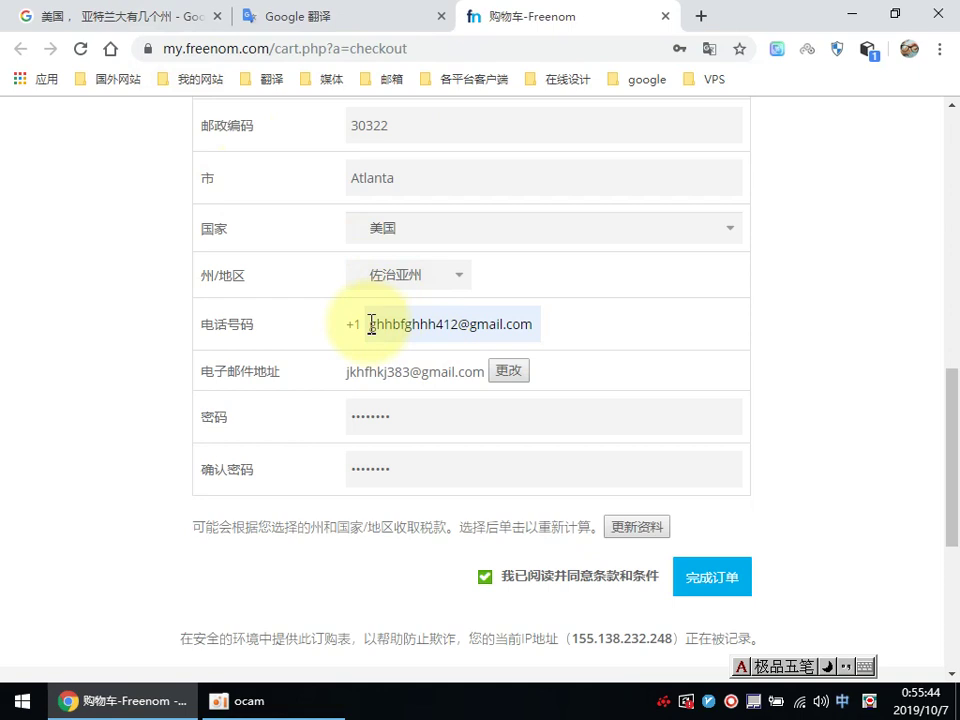
{"action": "left_click", "coordinate": [313, 22]}
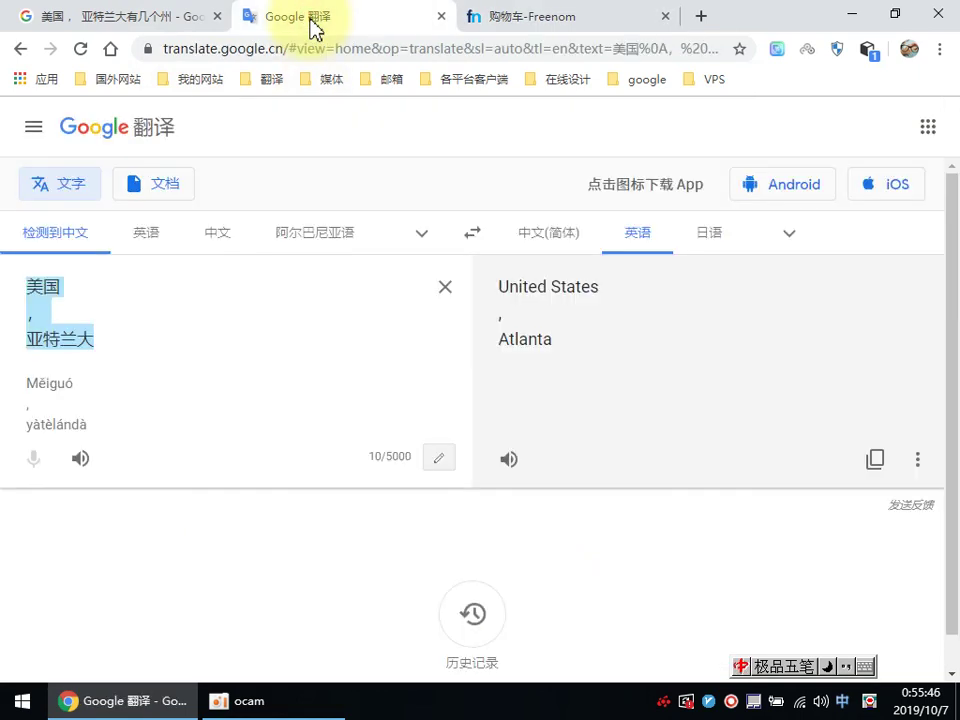
Step: Search 美国电话号码 to learn US phone numbers have 10 digits, 11 with country code
{"action": "left_click", "coordinate": [139, 24]}
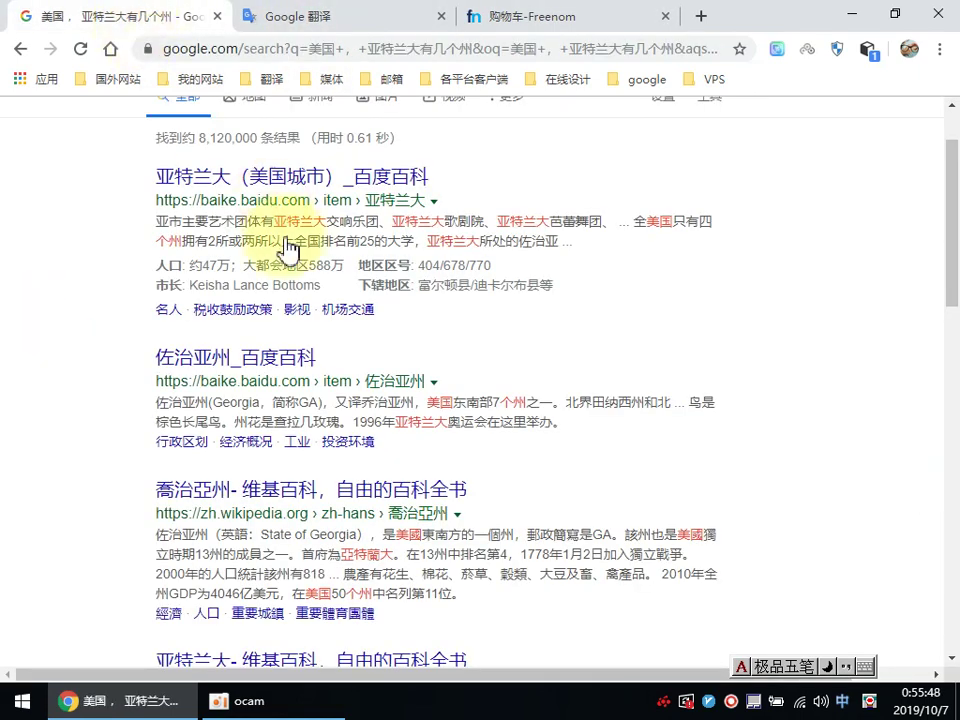
{"action": "scroll", "coordinate": [290, 280], "scroll_direction": "up", "scroll_amount": 1}
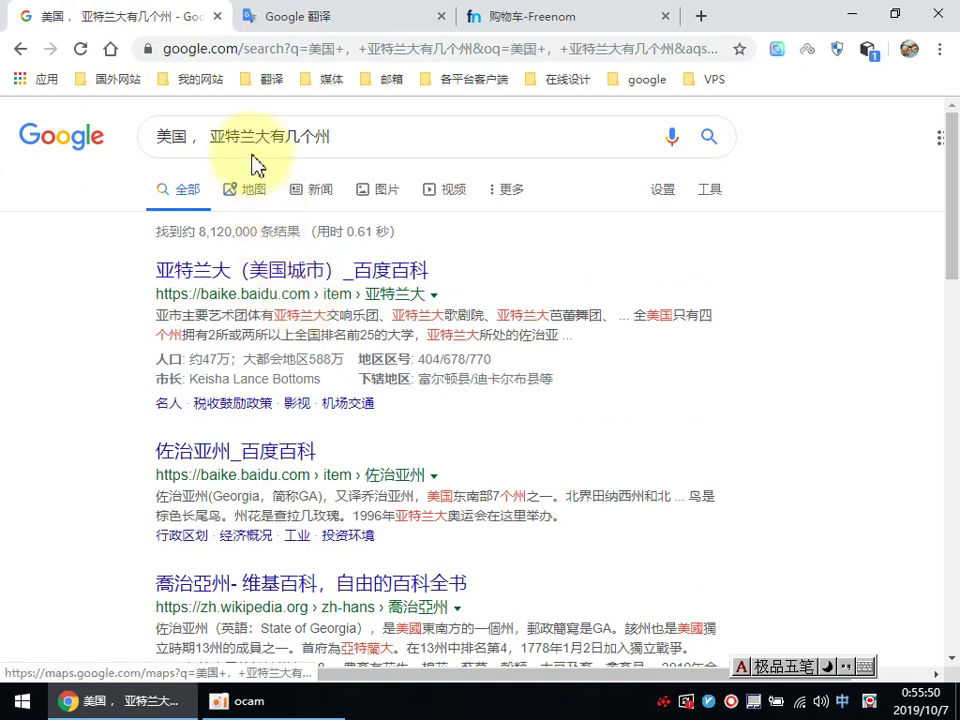
{"action": "left_click", "coordinate": [182, 135]}
{"action": "left_click_drag", "start_coordinate": [195, 141], "coordinate": [270, 136]}
{"action": "left_click_drag", "start_coordinate": [334, 136], "coordinate": [334, 136]}
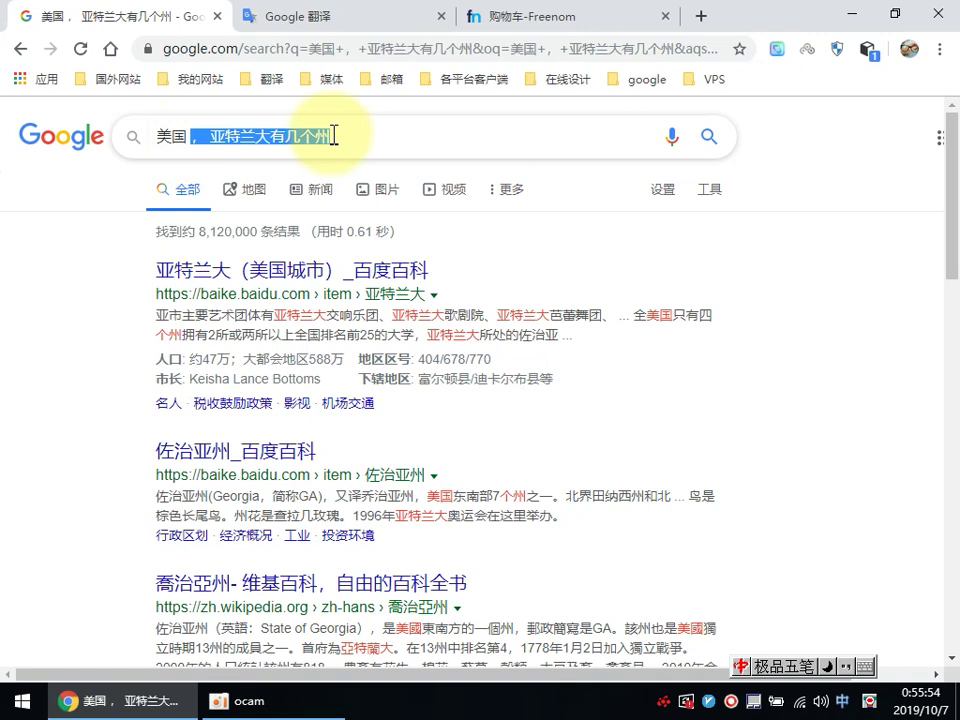
{"action": "type", "text": "电话"}
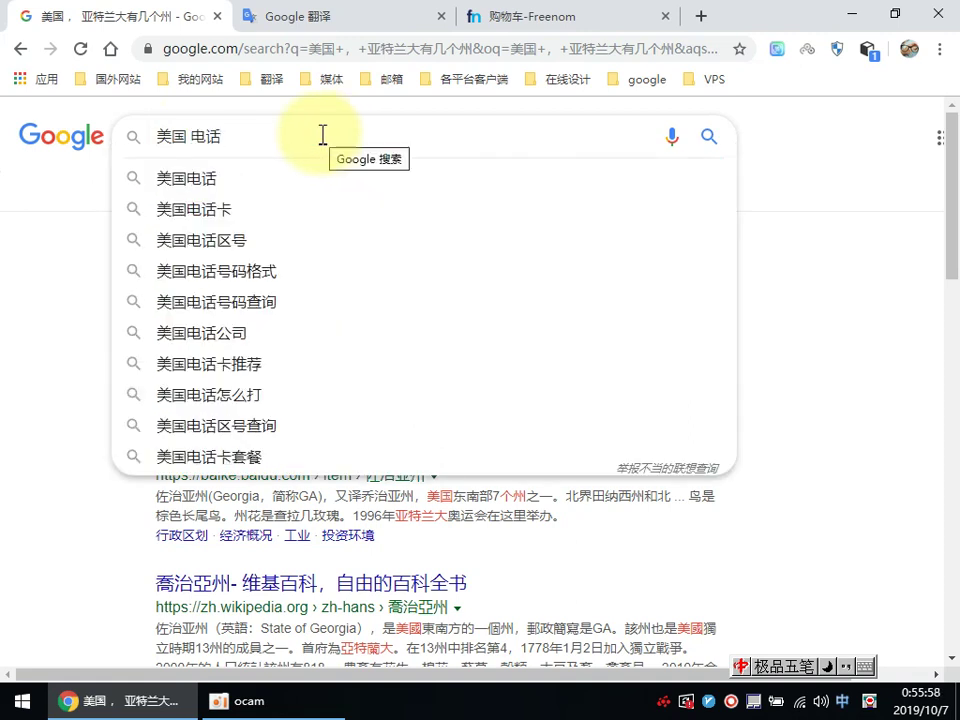
{"action": "type", "text": "k"}
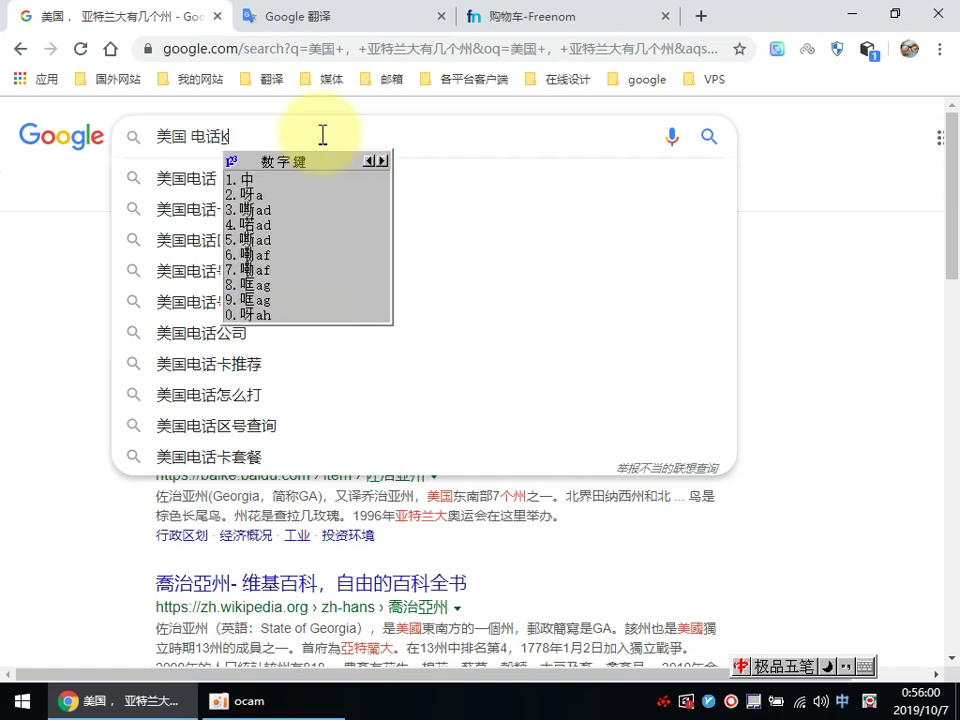
{"action": "type", "text": "gdc"}
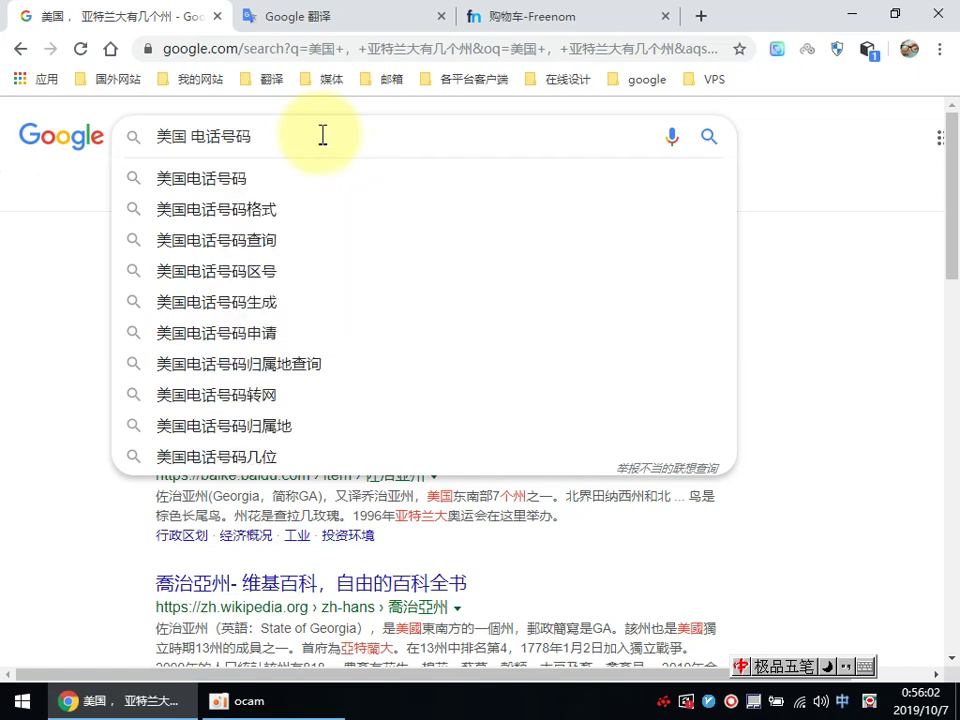
{"action": "left_click", "coordinate": [369, 183]}
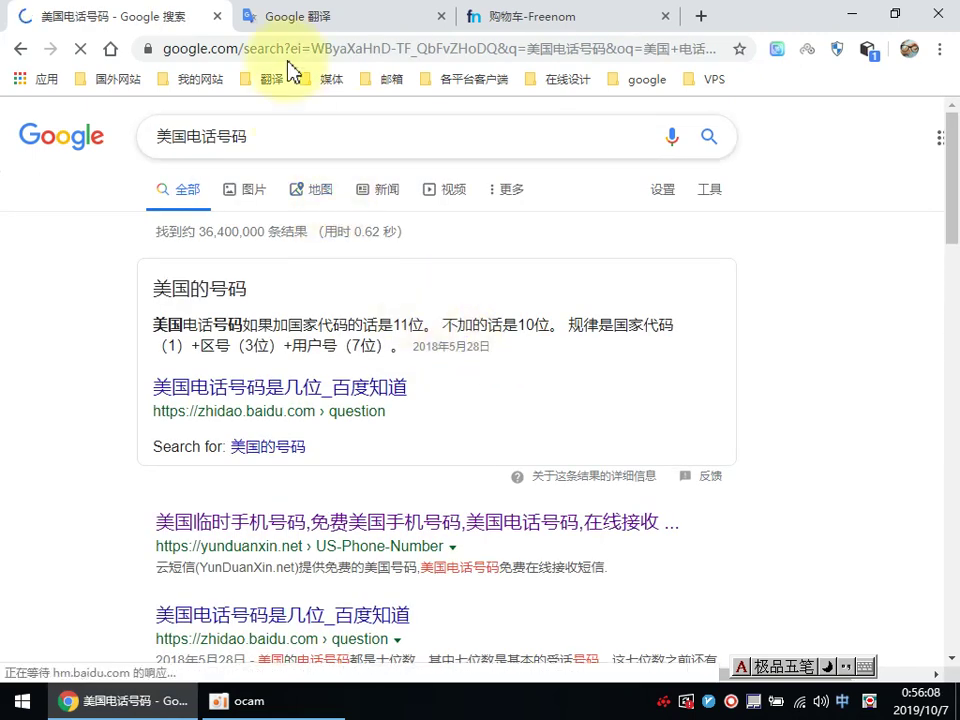
{"action": "left_click", "coordinate": [312, 18]}
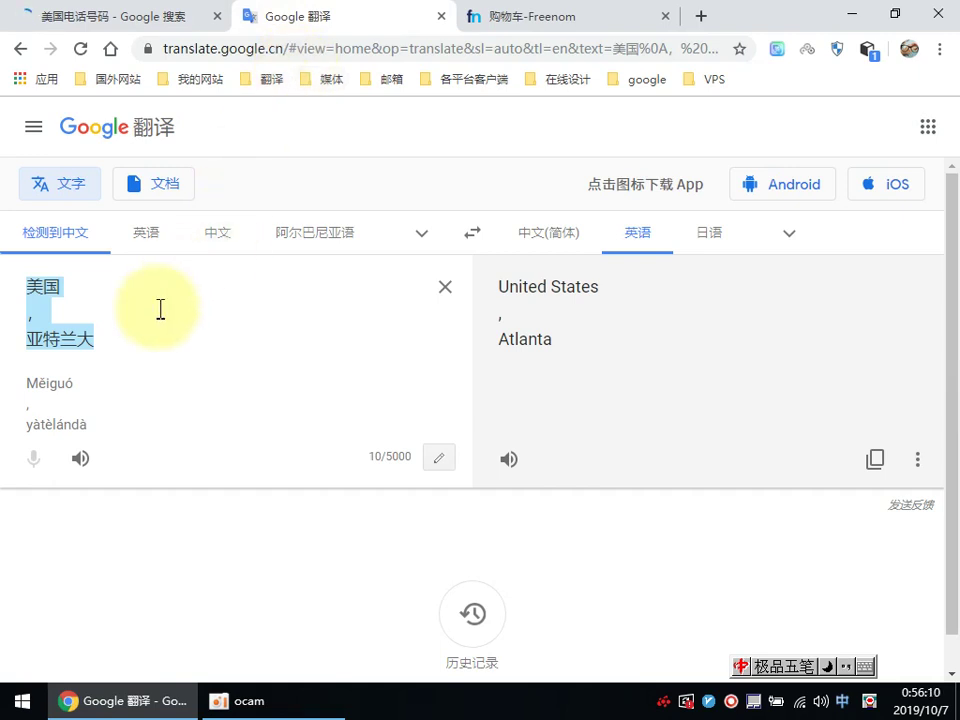
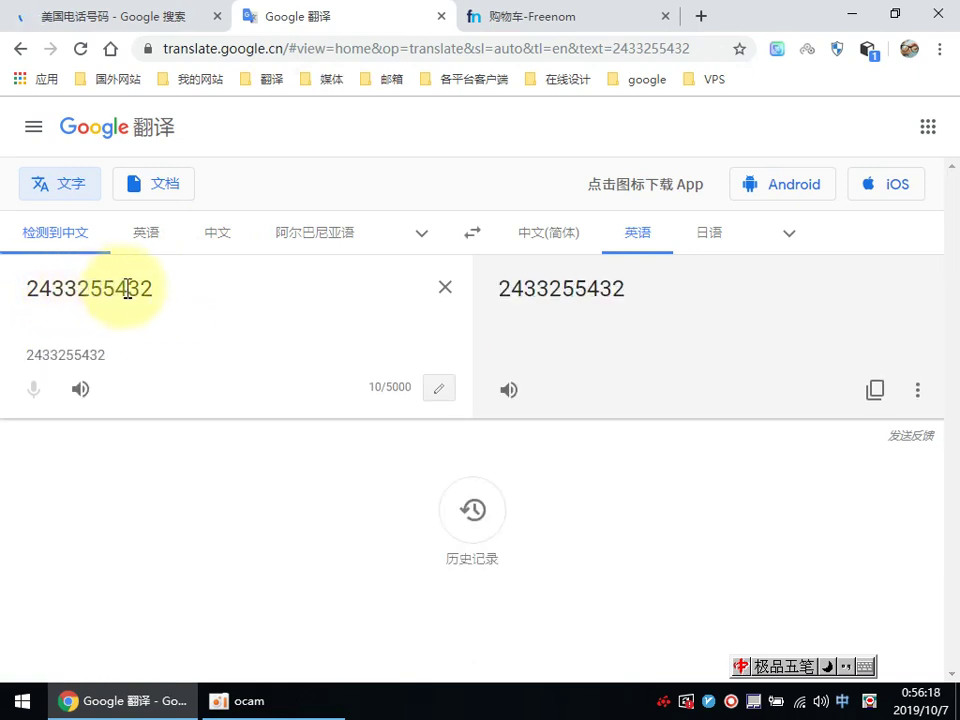
Step: Enter a 10-digit US-style number in Google Translate, change its third digit to 8, and copy it
{"action": "left_click_drag", "start_coordinate": [53, 287], "coordinate": [134, 289]}
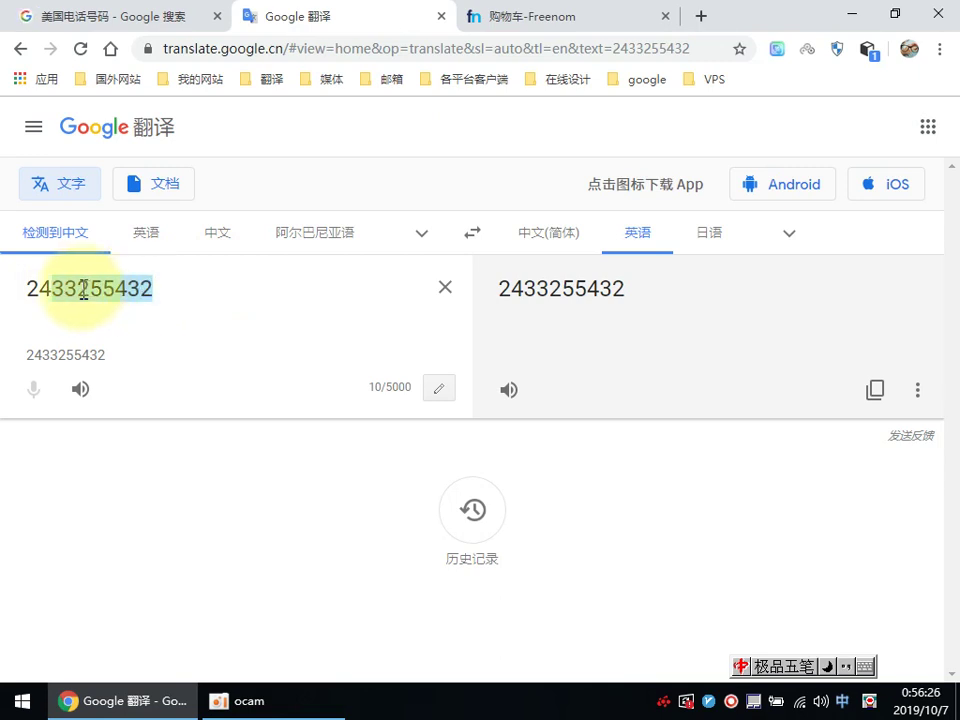
{"action": "left_click", "coordinate": [30, 287]}
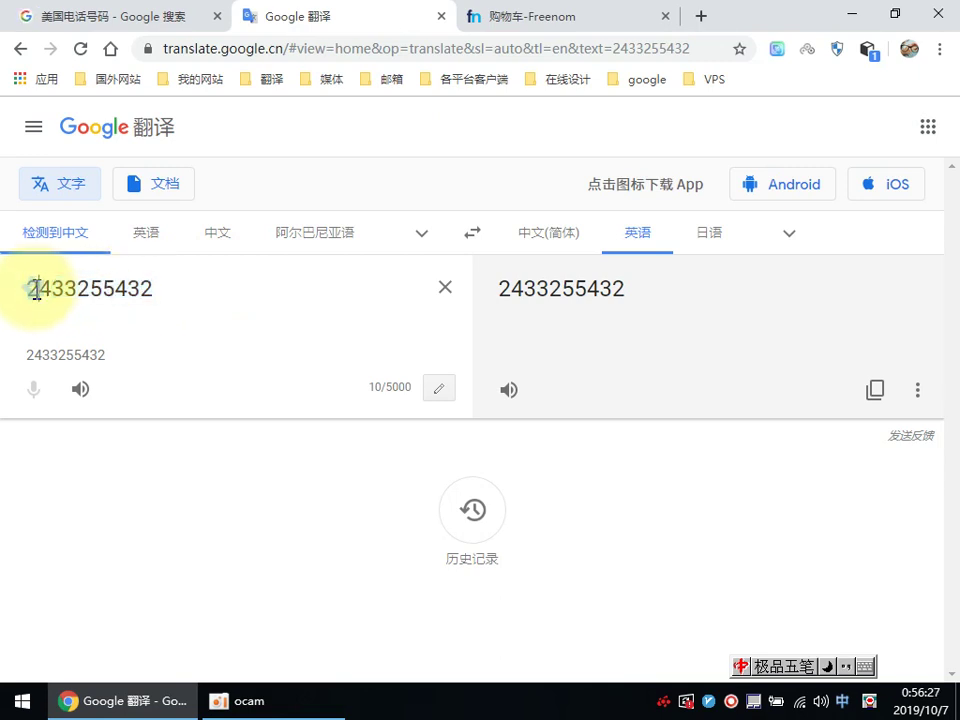
{"action": "type", "text": "8"}
{"action": "double_click", "coordinate": [97, 288]}
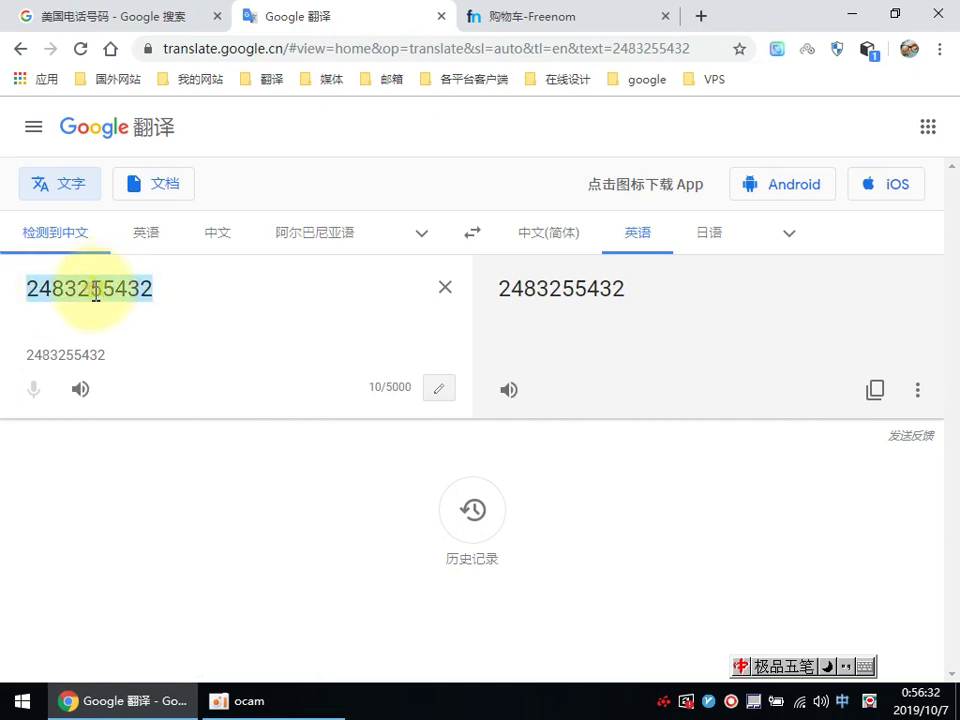
{"action": "right_click", "coordinate": [94, 287]}
{"action": "left_click", "coordinate": [139, 363]}
{"action": "left_click", "coordinate": [508, 20]}
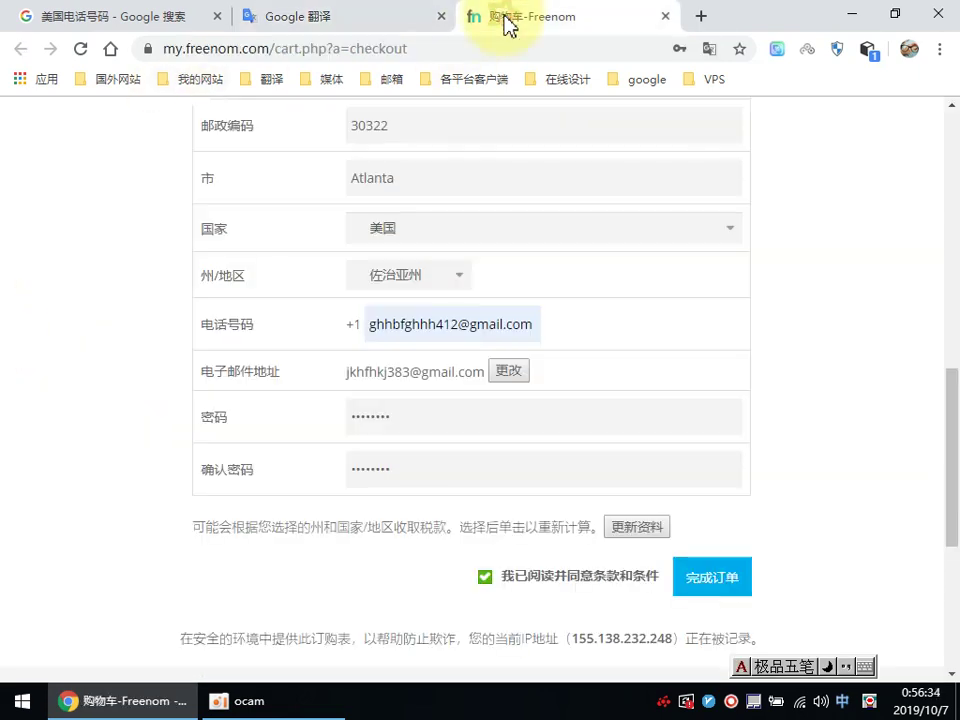
Step: Replace the e-mail text in the phone field with the copied 10-digit number and review the form
{"action": "right_click", "coordinate": [394, 326]}
{"action": "left_click", "coordinate": [410, 517]}
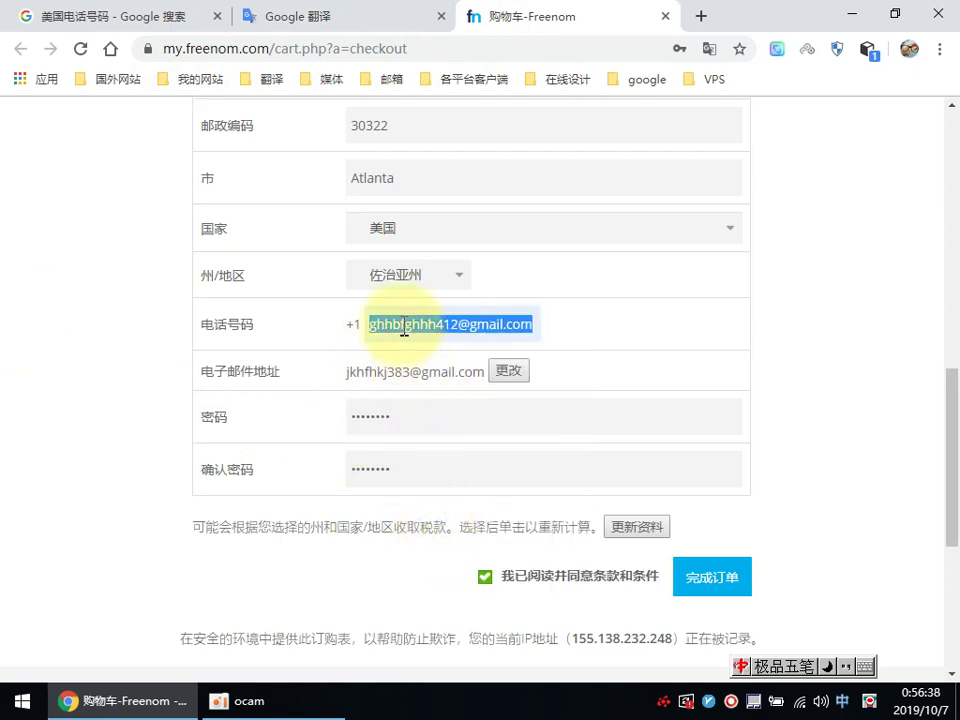
{"action": "right_click", "coordinate": [398, 324]}
{"action": "left_click", "coordinate": [443, 413]}
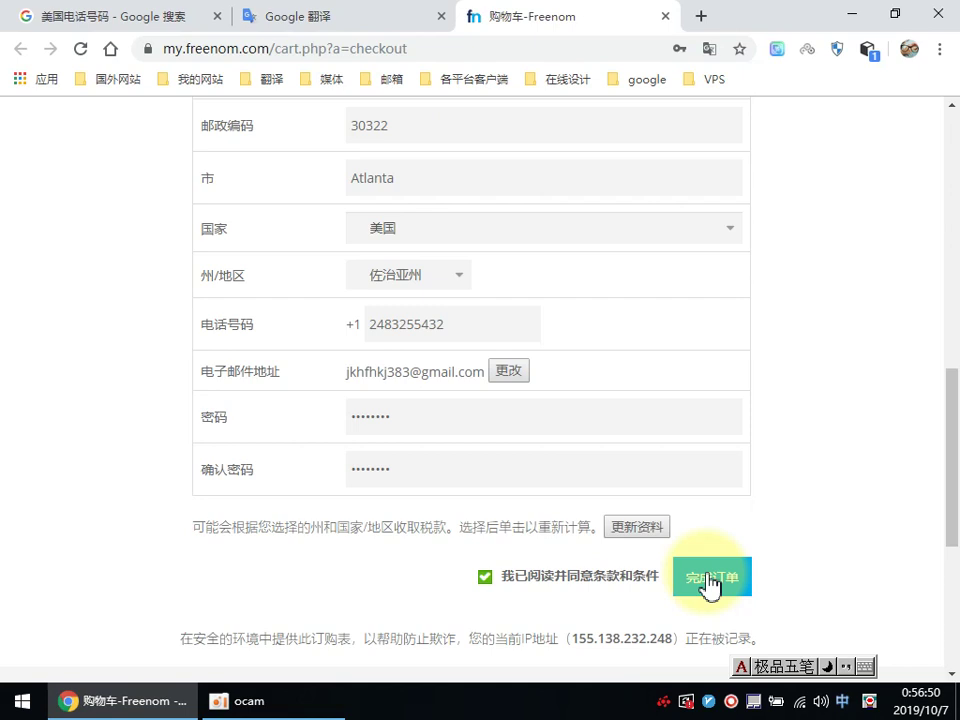
{"action": "scroll", "coordinate": [757, 440], "scroll_direction": "up", "scroll_amount": 4}
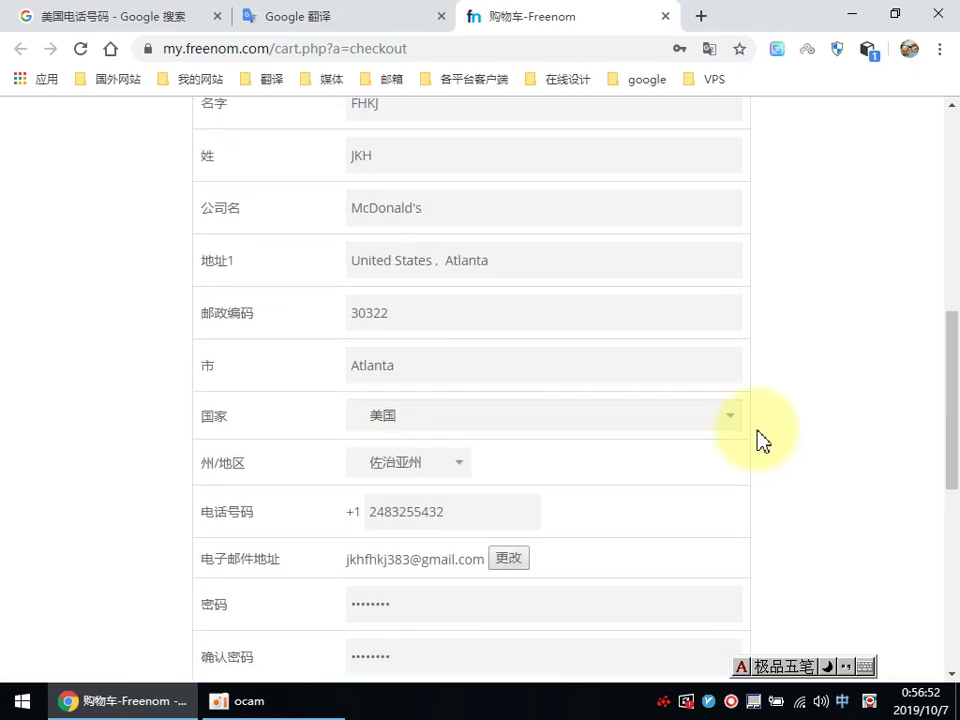
{"action": "scroll", "coordinate": [757, 440], "scroll_direction": "down", "scroll_amount": 5}
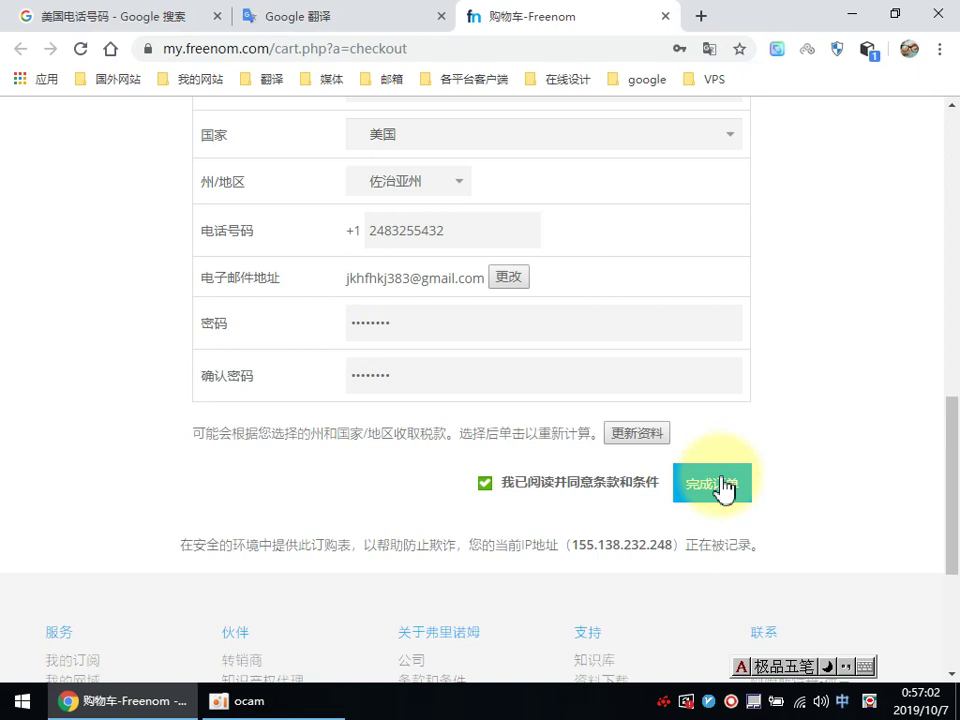
Step: Save the checkout login in the browser and submit the order with 完成订单
{"action": "left_click", "coordinate": [681, 48]}
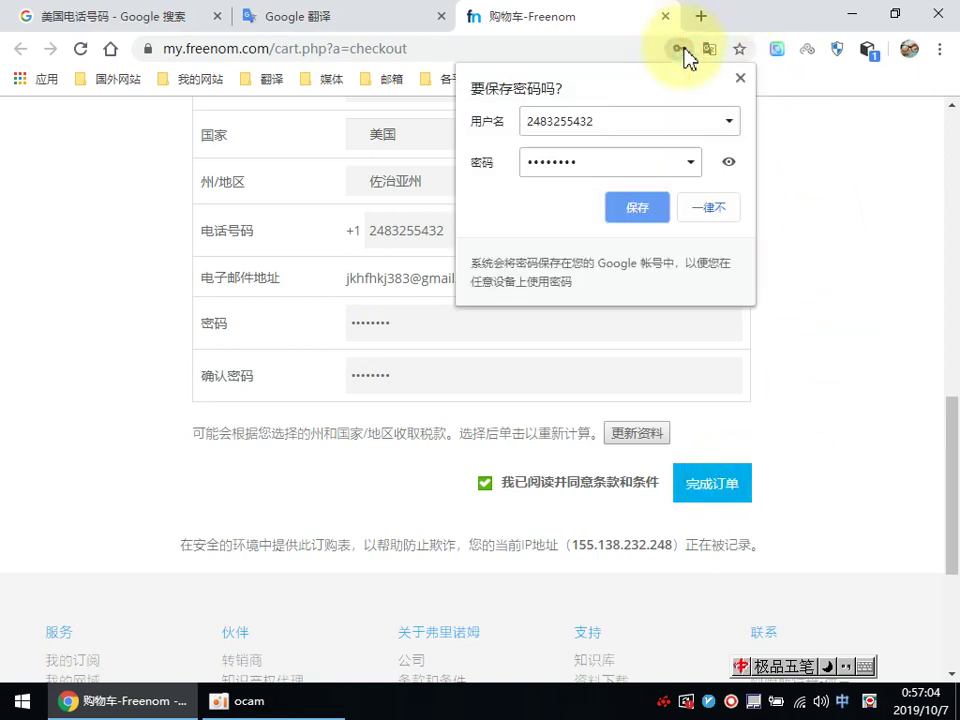
{"action": "left_click", "coordinate": [636, 210]}
{"action": "left_click", "coordinate": [720, 487]}
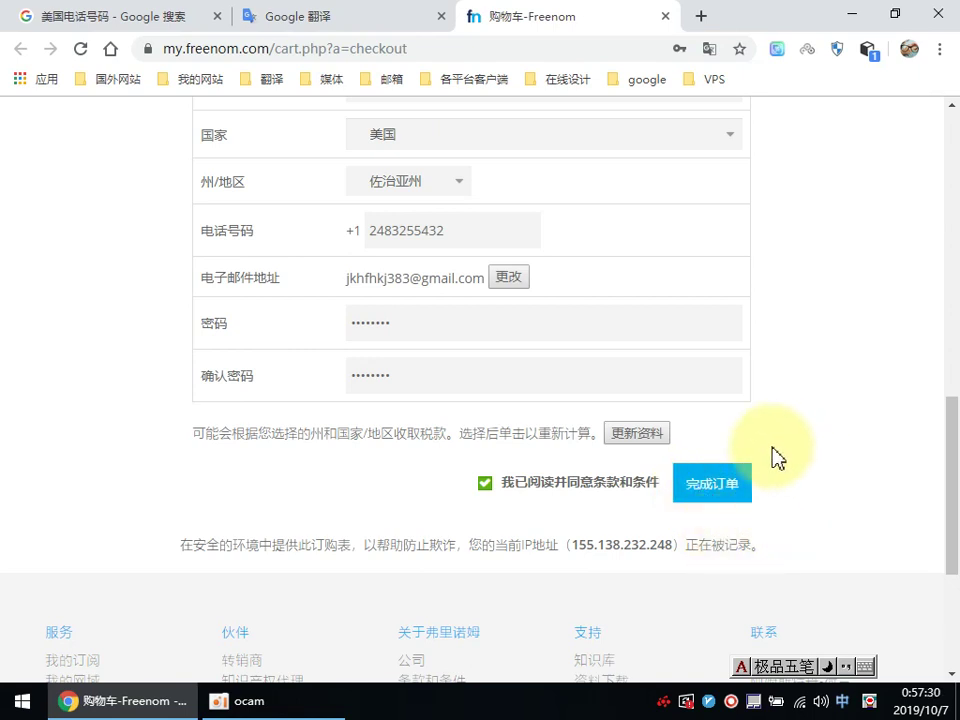
{"action": "scroll", "coordinate": [775, 489], "scroll_direction": "up", "scroll_amount": 4}
{"action": "scroll", "coordinate": [778, 490], "scroll_direction": "up", "scroll_amount": 5}
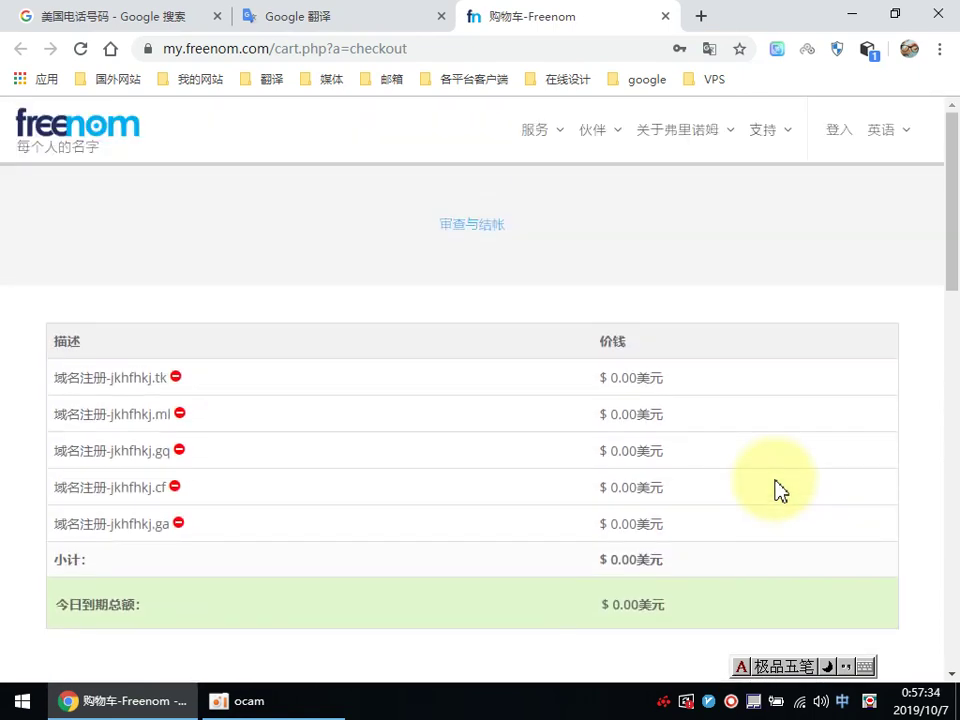
Step: Review the five free domains on the checkout page, then reload it
{"action": "scroll", "coordinate": [778, 490], "scroll_direction": "down", "scroll_amount": 7}
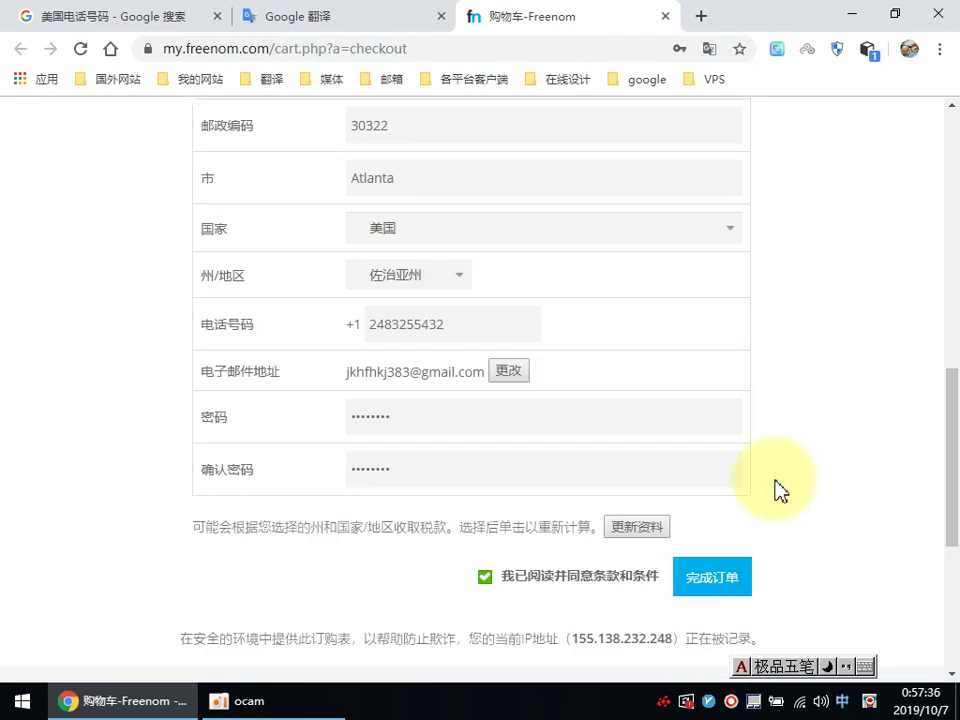
{"action": "scroll", "coordinate": [776, 489], "scroll_direction": "down", "scroll_amount": 1}
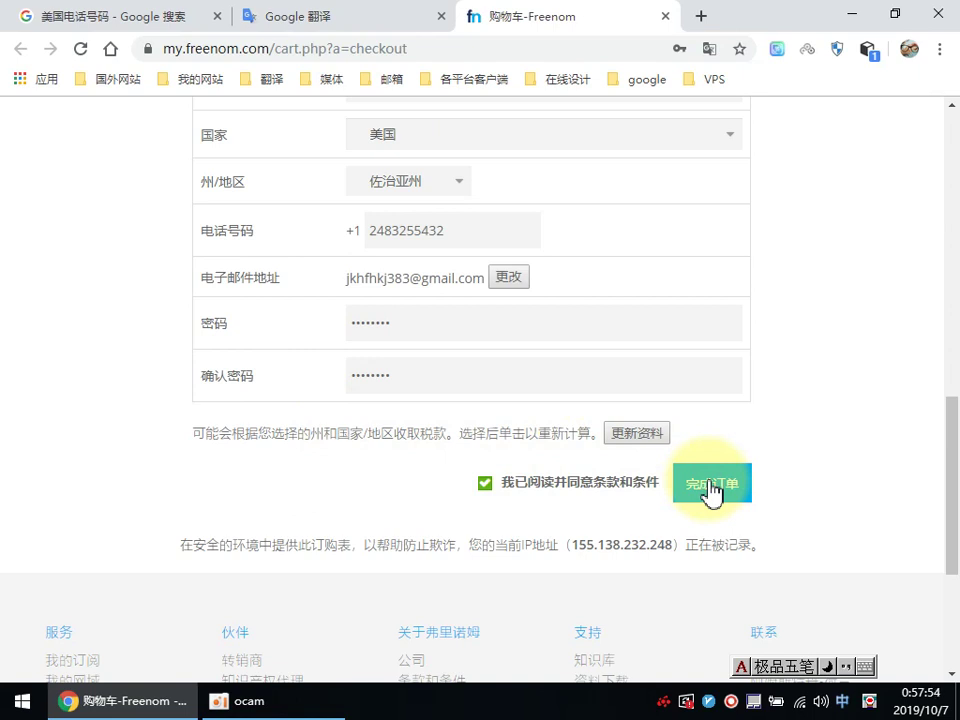
{"action": "left_click", "coordinate": [80, 48]}
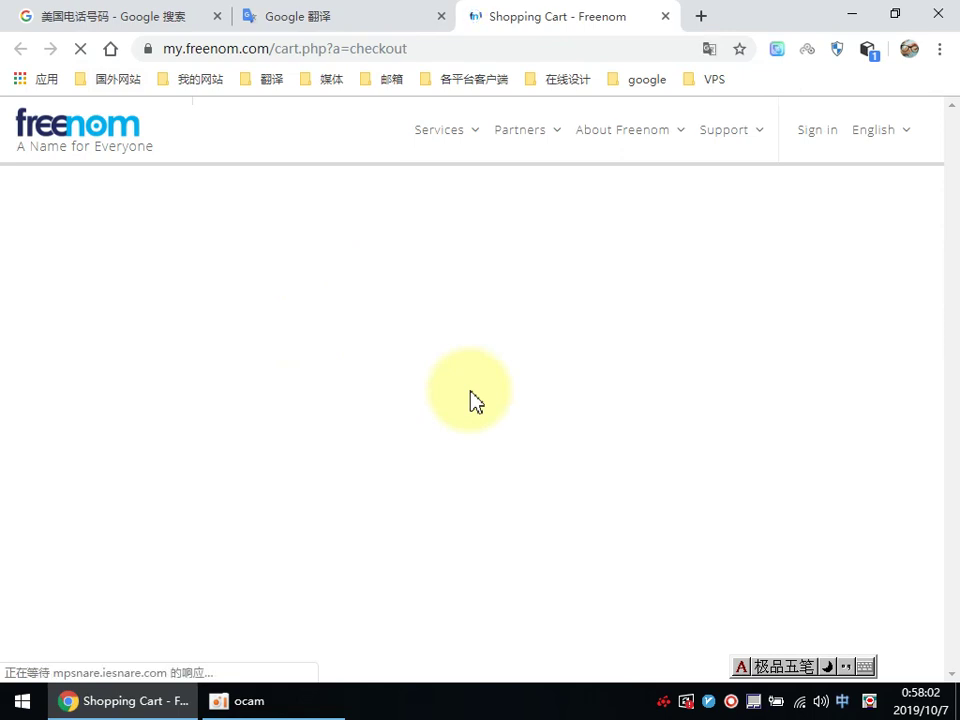
Step: Check the reloaded English checkout's emptied Your Details form, then return to the phone number search
{"action": "scroll", "coordinate": [474, 400], "scroll_direction": "up", "scroll_amount": 4}
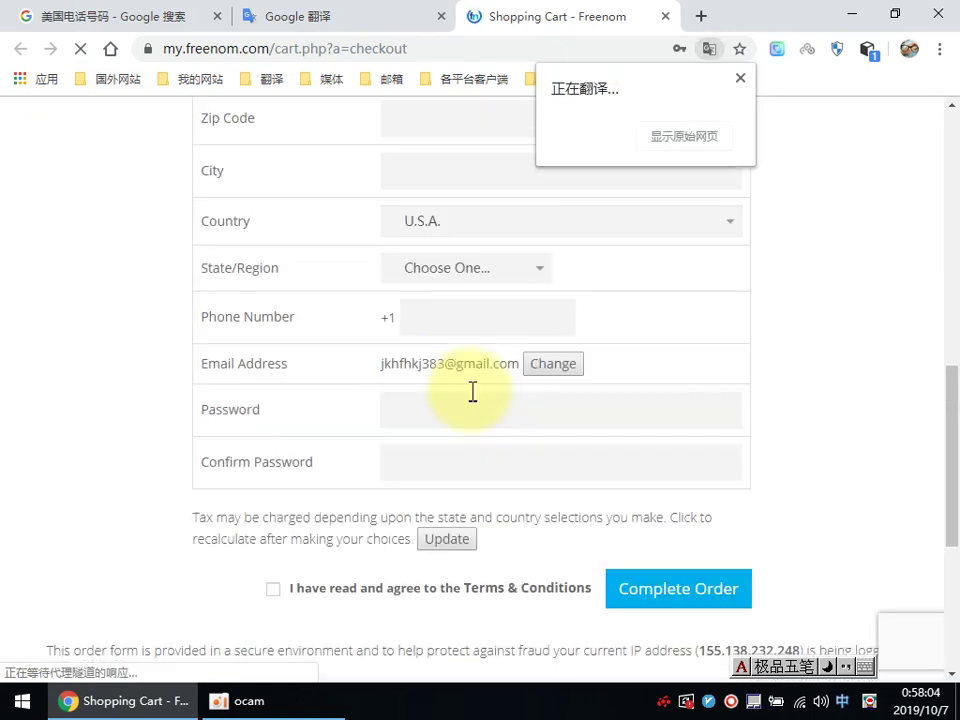
{"action": "scroll", "coordinate": [474, 400], "scroll_direction": "up", "scroll_amount": 1}
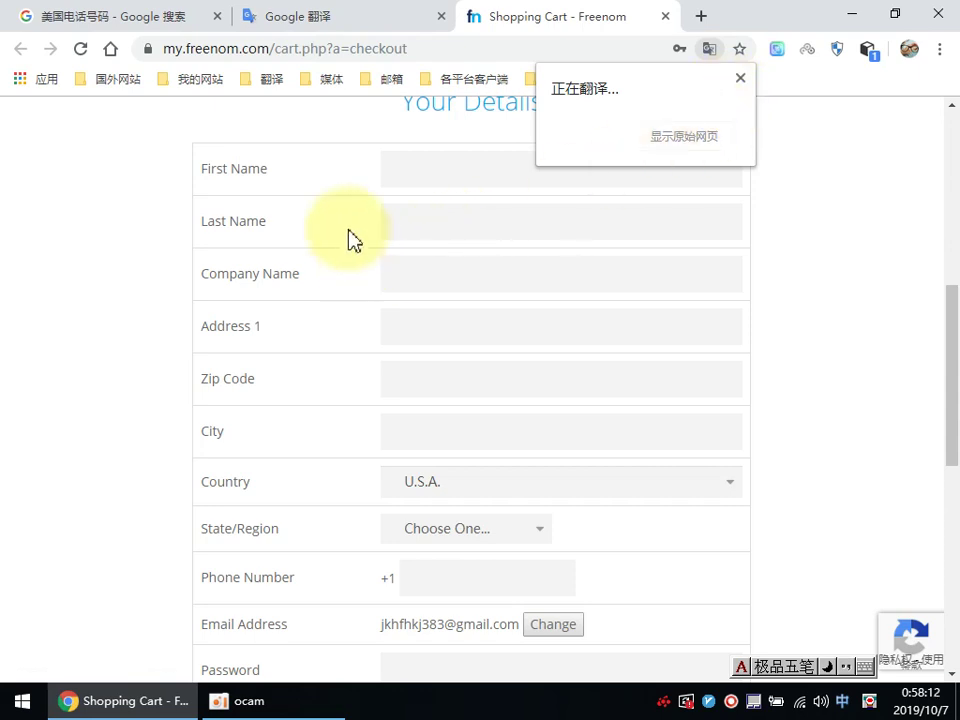
{"action": "left_click", "coordinate": [166, 27]}
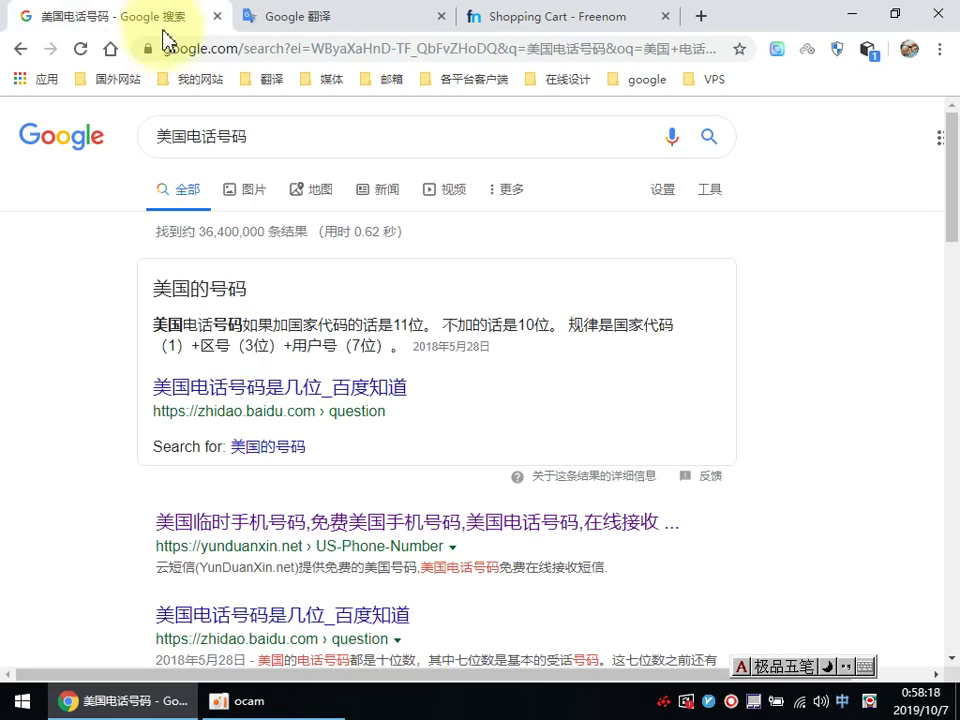
Step: Go back twice in the first tab to the whoer.net IP page, then return to the Freenom checkout
{"action": "left_click", "coordinate": [21, 49]}
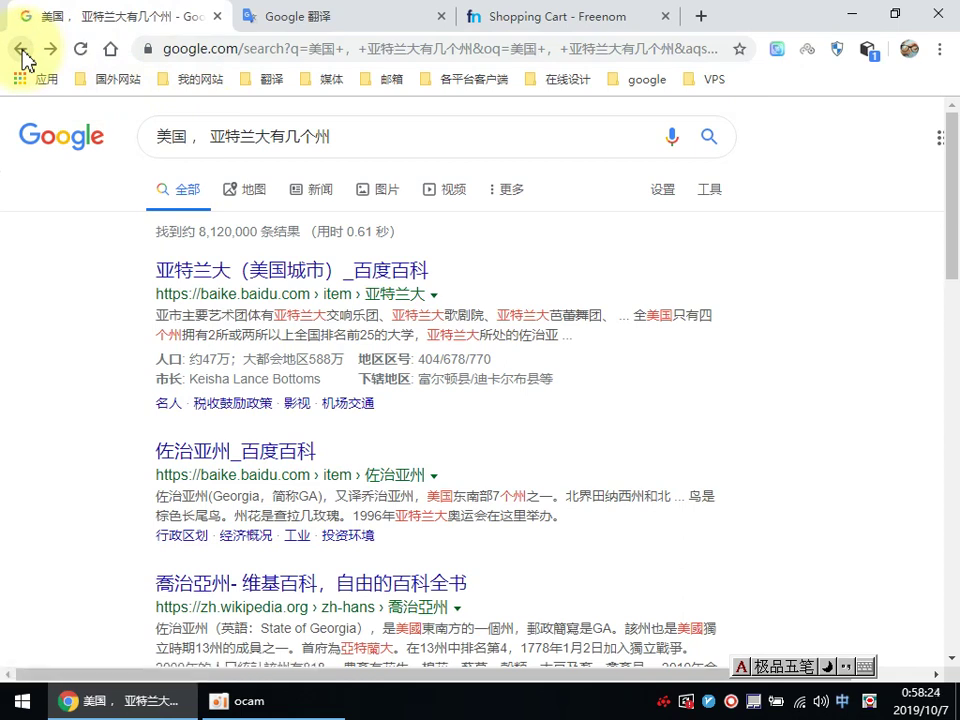
{"action": "left_click", "coordinate": [21, 49]}
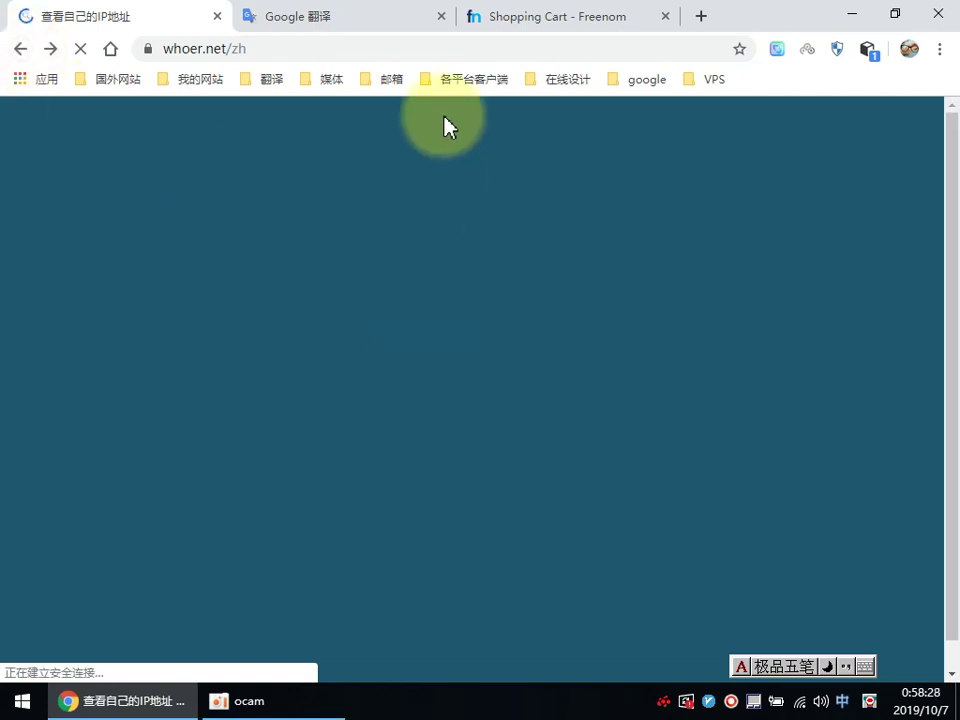
{"action": "left_click", "coordinate": [517, 20]}
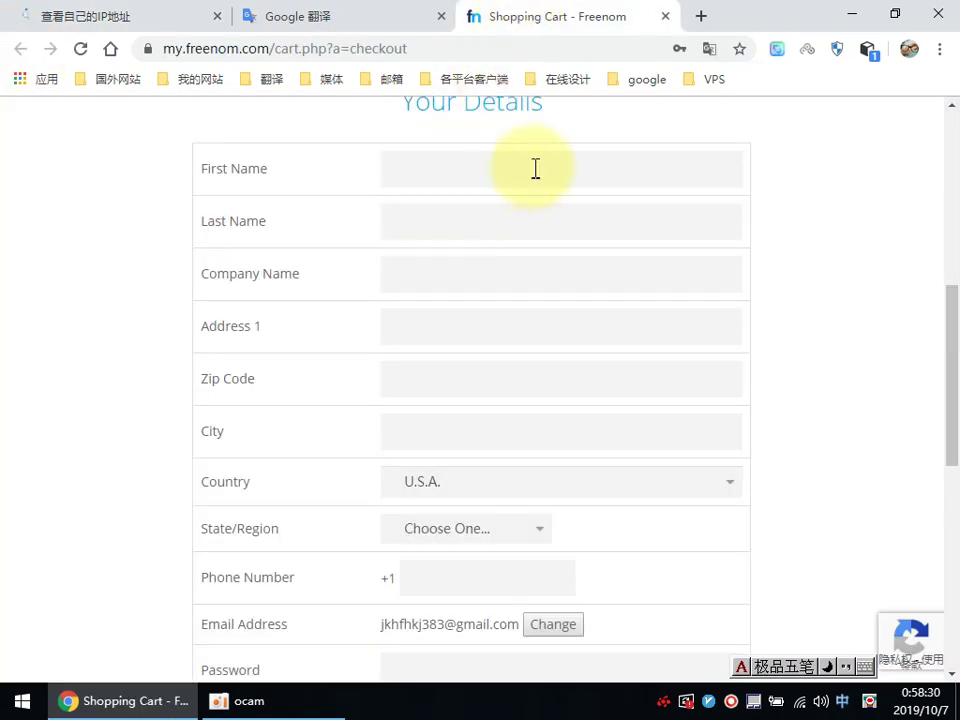
Step: Reload the checkout page and choose 佐治亚州 (Georgia) as the state
{"action": "left_click", "coordinate": [709, 49]}
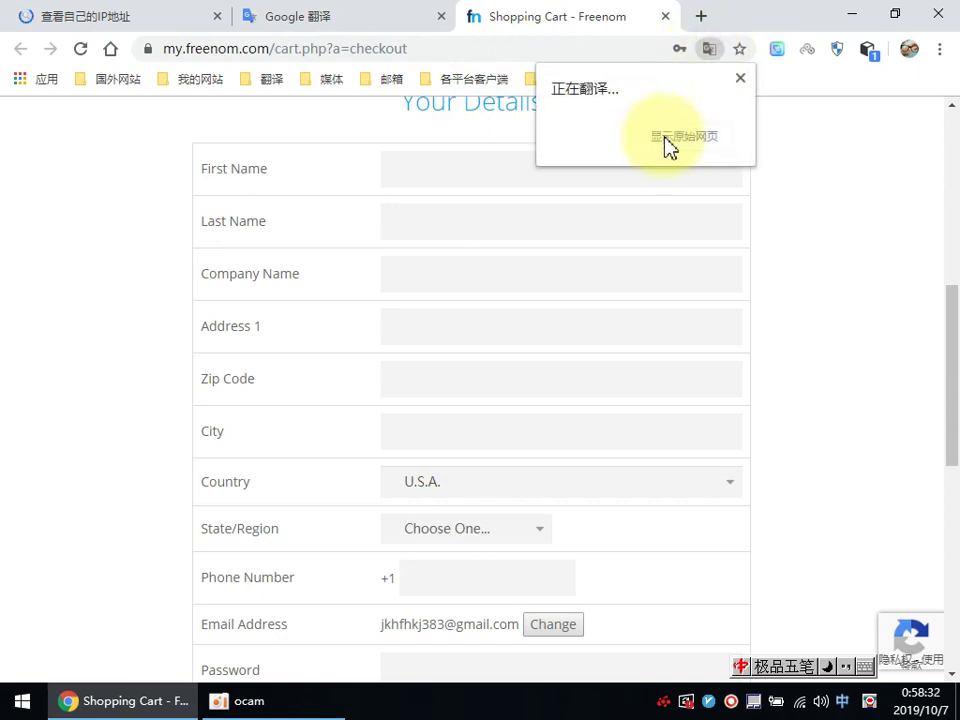
{"action": "left_click", "coordinate": [740, 78]}
{"action": "left_click", "coordinate": [80, 48]}
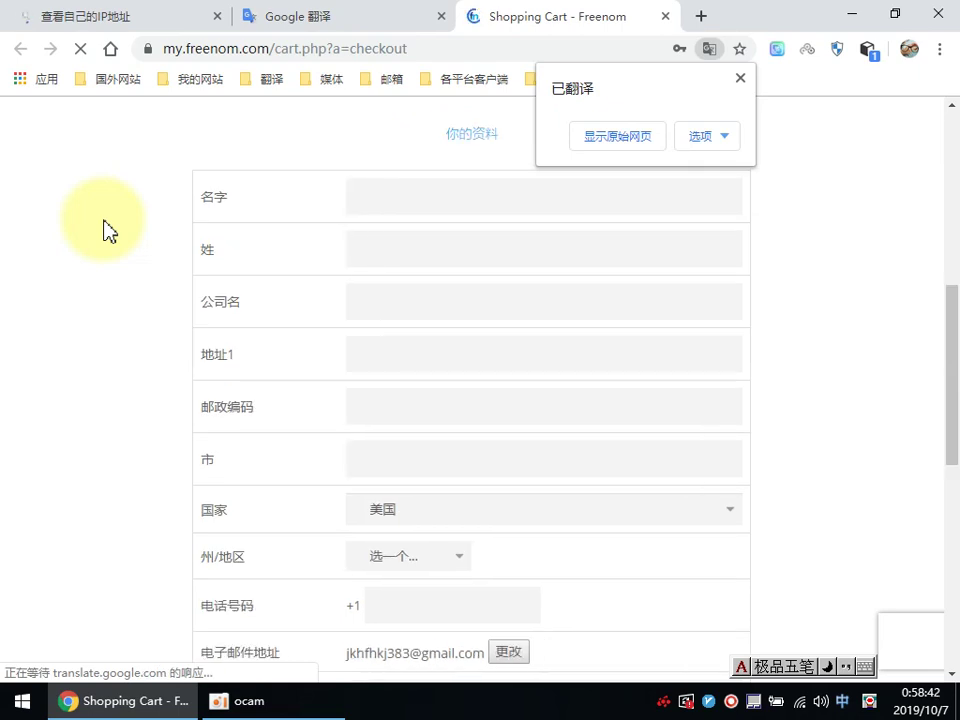
{"action": "left_click", "coordinate": [413, 560]}
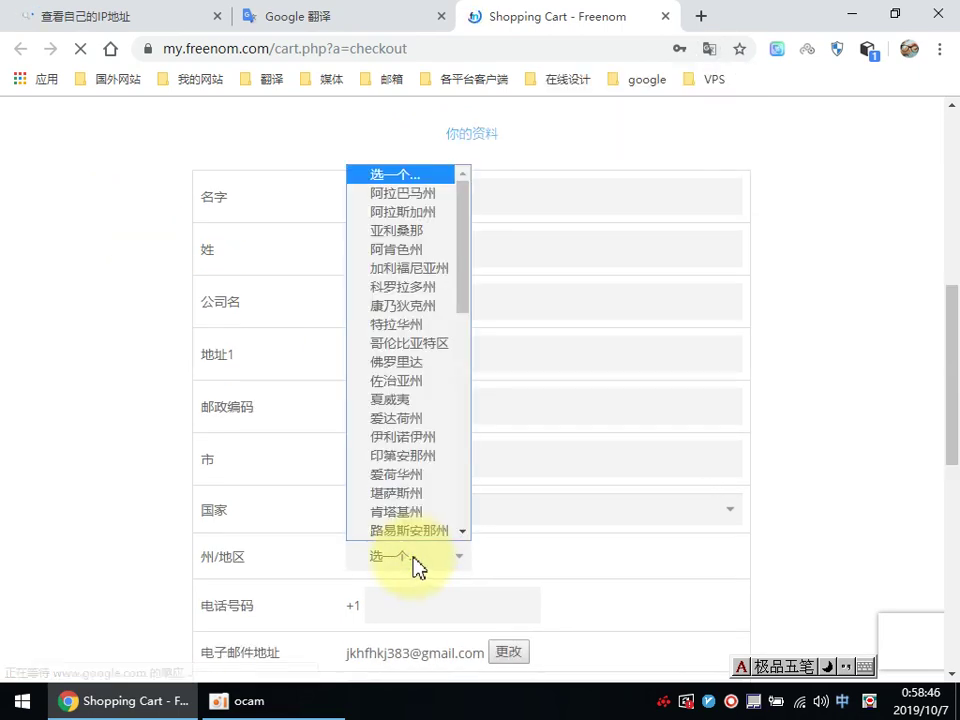
{"action": "left_click", "coordinate": [392, 381]}
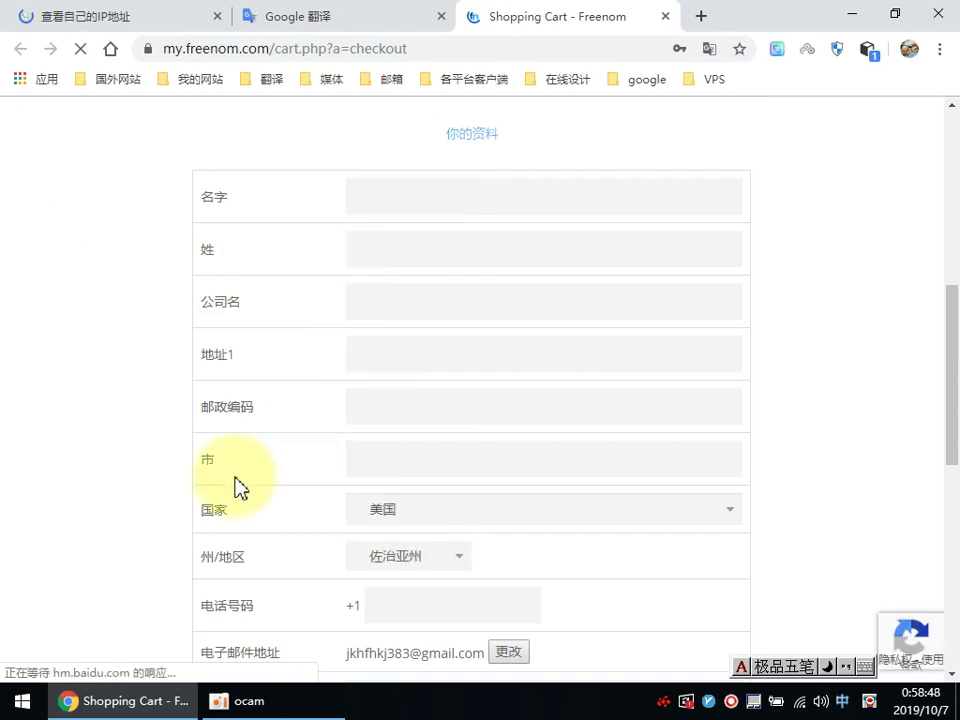
Step: Copy the phone number from Google Translate into the 电话号码 field as plain text
{"action": "left_click", "coordinate": [305, 20]}
{"action": "double_click", "coordinate": [124, 292]}
{"action": "right_click", "coordinate": [148, 302]}
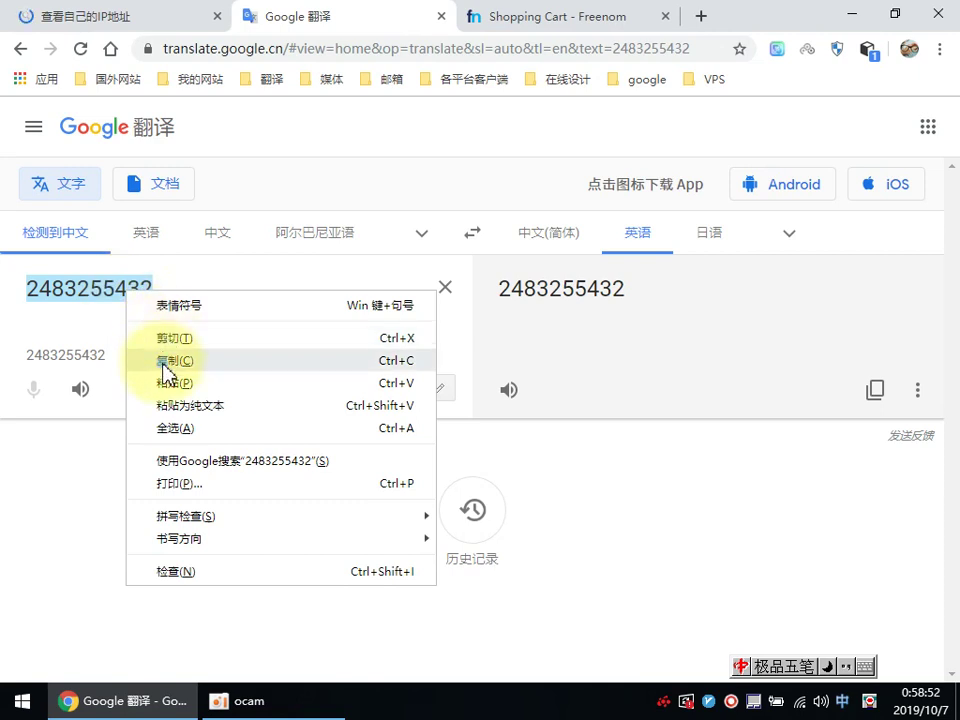
{"action": "left_click", "coordinate": [167, 360]}
{"action": "left_click", "coordinate": [525, 20]}
{"action": "right_click", "coordinate": [399, 612]}
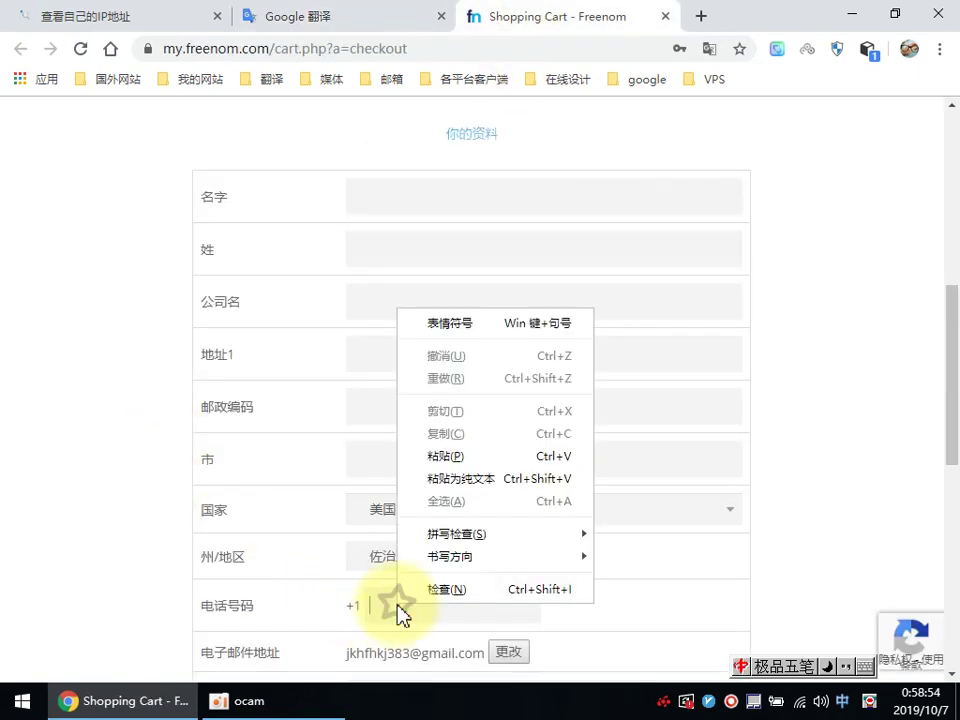
{"action": "left_click", "coordinate": [455, 479]}
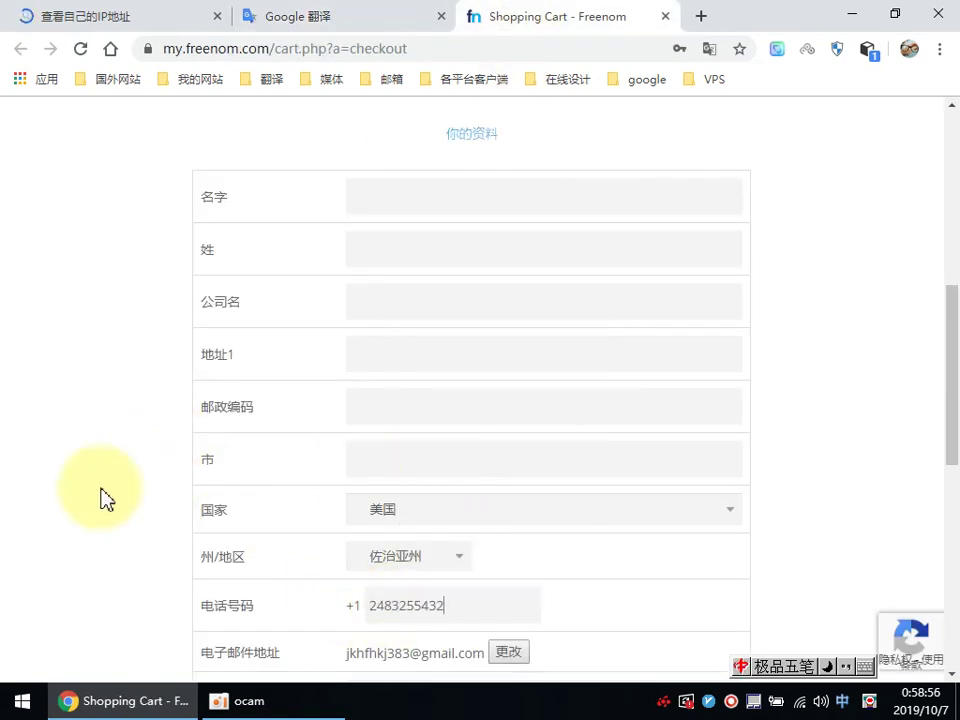
{"action": "scroll", "coordinate": [107, 500], "scroll_direction": "up", "scroll_amount": 1}
Step: Copy Atlanta from the IP-check page into the checkout's city field
{"action": "left_click", "coordinate": [110, 24]}
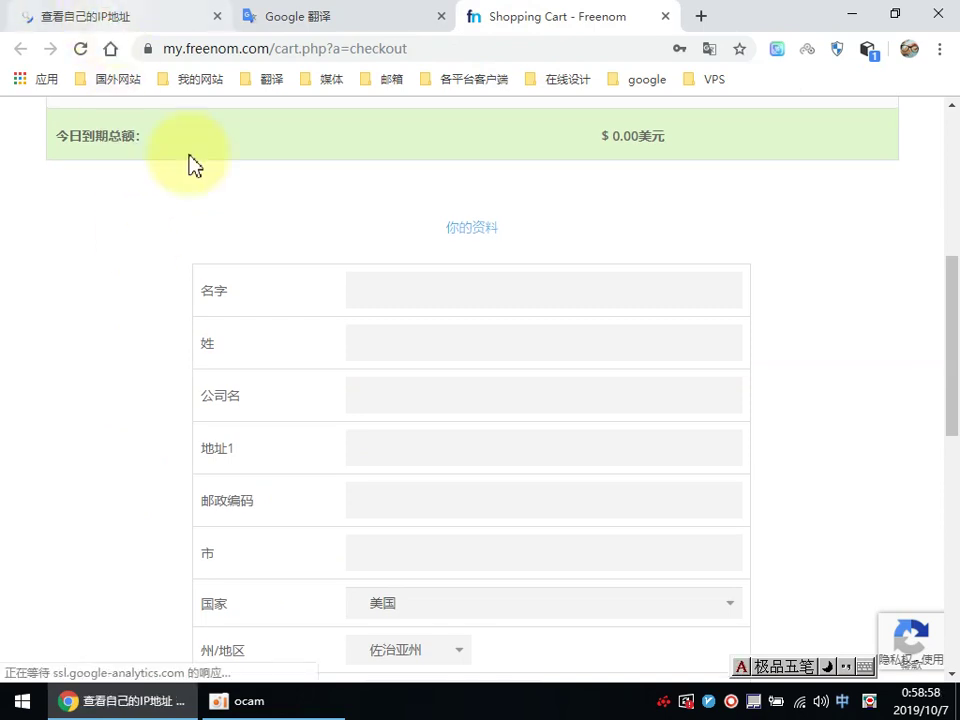
{"action": "left_click_drag", "start_coordinate": [533, 352], "coordinate": [597, 352]}
{"action": "right_click", "coordinate": [575, 354]}
{"action": "left_click", "coordinate": [593, 368]}
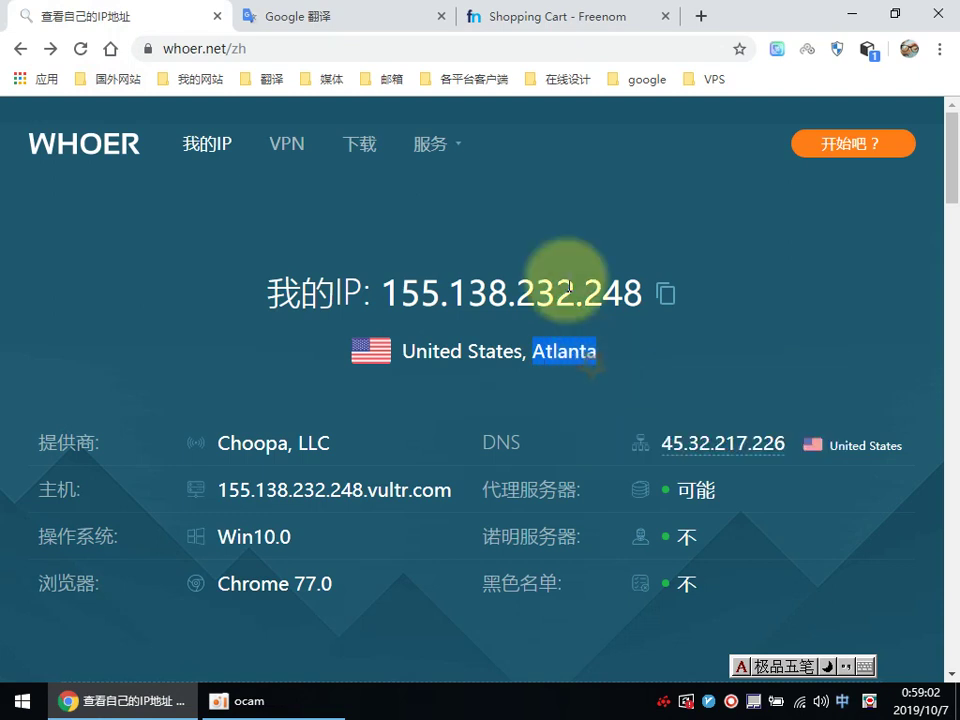
{"action": "left_click", "coordinate": [531, 22]}
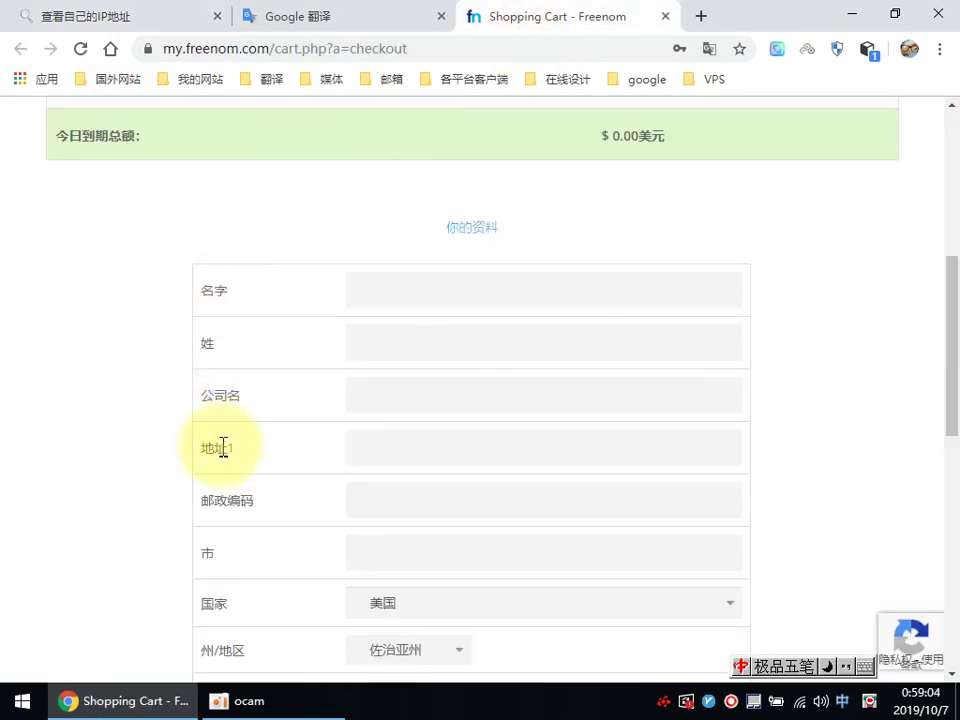
{"action": "right_click", "coordinate": [372, 554]}
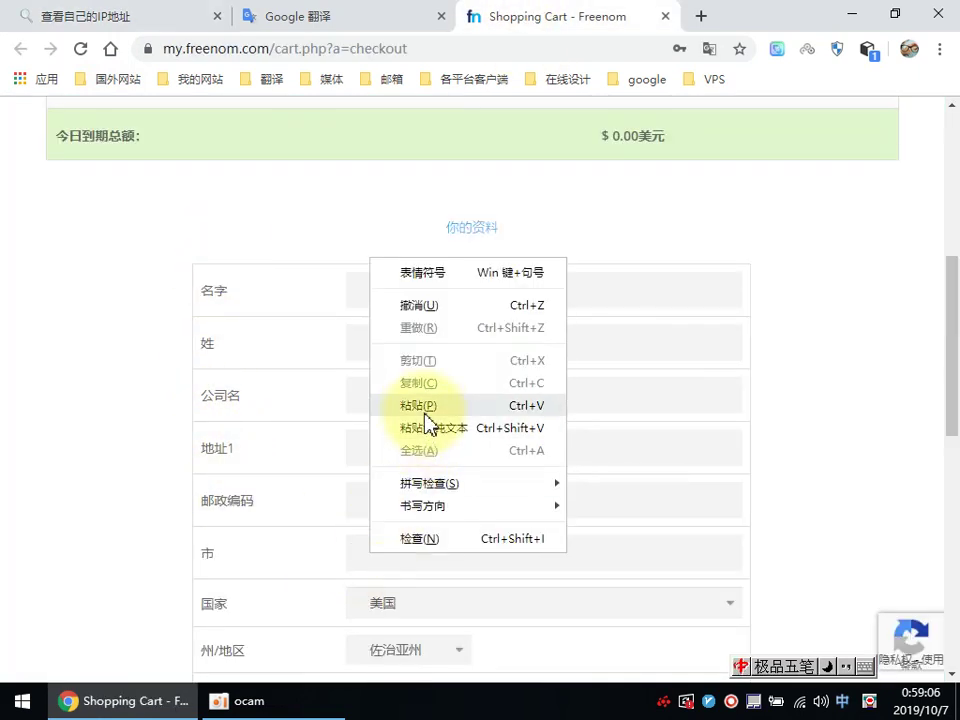
{"action": "left_click", "coordinate": [424, 405]}
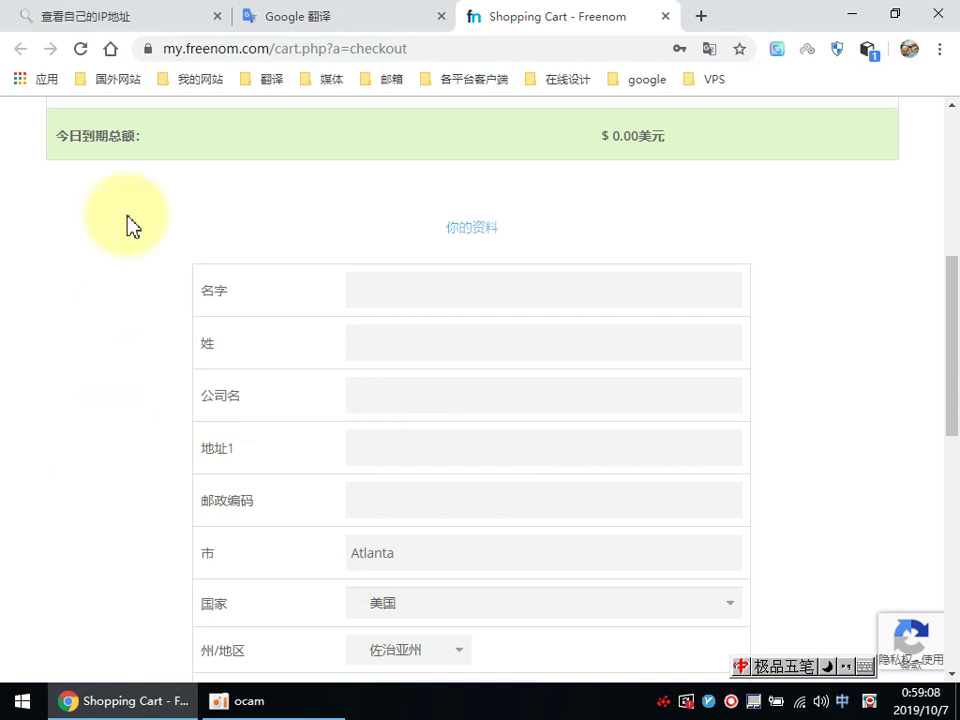
Step: Paste the whoer.net location 'United States，Atlanta' into the 地址1 field
{"action": "left_click", "coordinate": [139, 24]}
{"action": "left_click_drag", "start_coordinate": [403, 350], "coordinate": [578, 350]}
{"action": "right_click", "coordinate": [578, 350]}
{"action": "left_click", "coordinate": [600, 364]}
{"action": "left_click", "coordinate": [499, 21]}
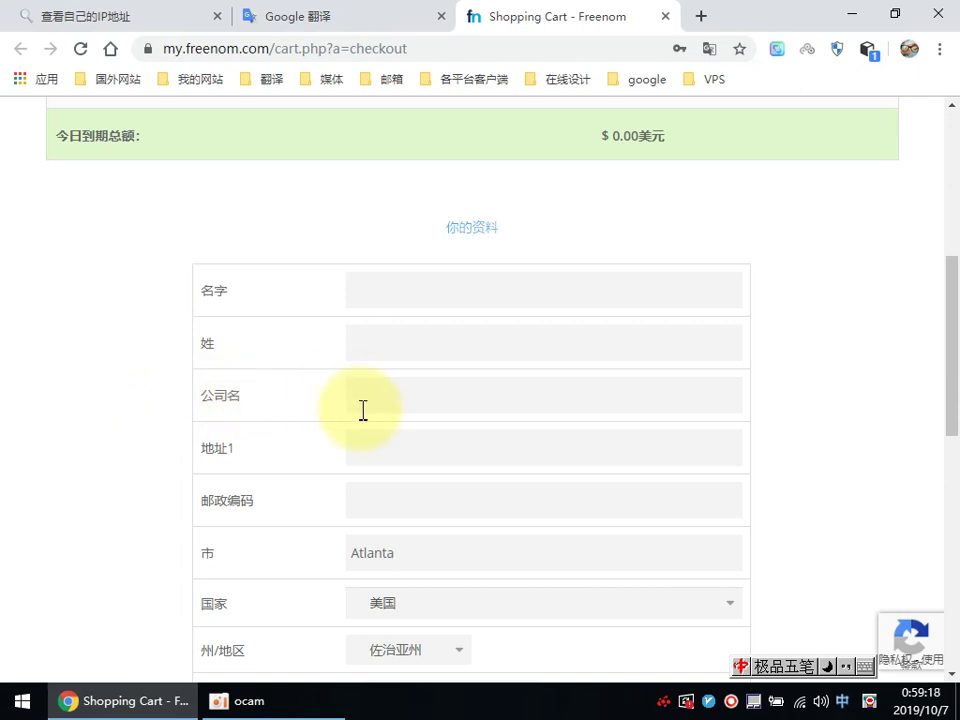
{"action": "right_click", "coordinate": [368, 445]}
{"action": "left_click", "coordinate": [386, 294]}
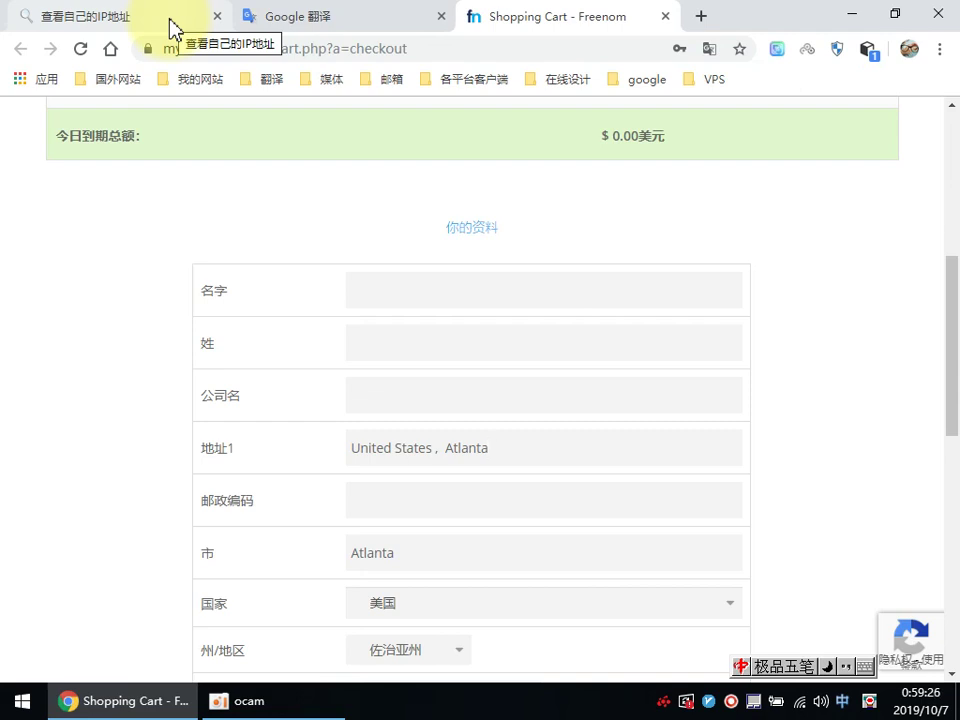
Step: Replace the Google Translate source text with the random string HJGDJHHKL
{"action": "left_click", "coordinate": [278, 22]}
{"action": "right_click", "coordinate": [160, 289]}
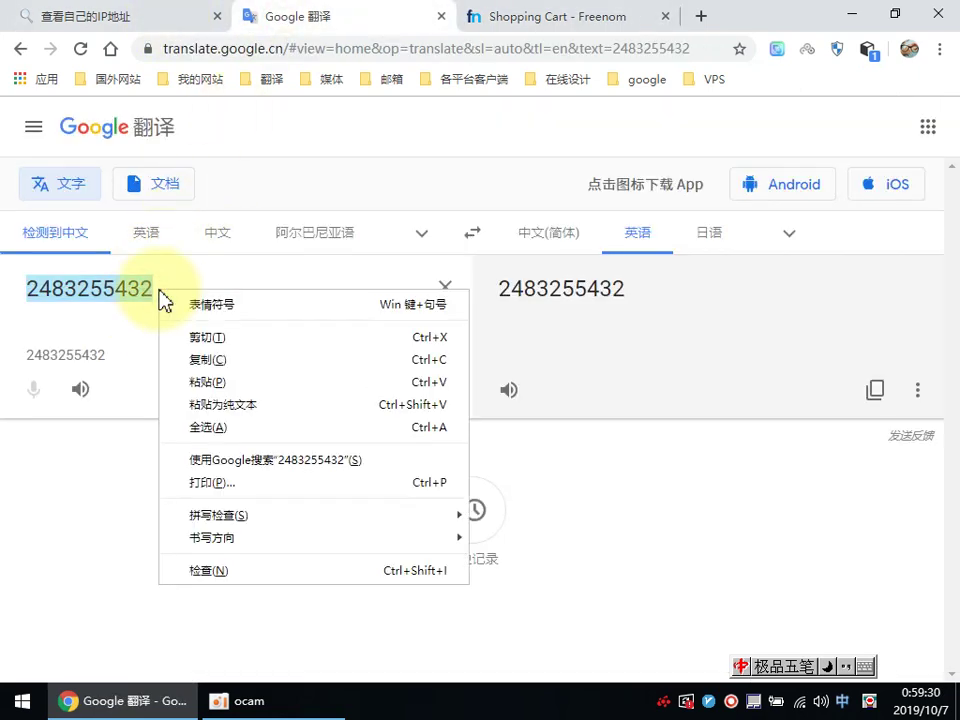
{"action": "left_click", "coordinate": [219, 402]}
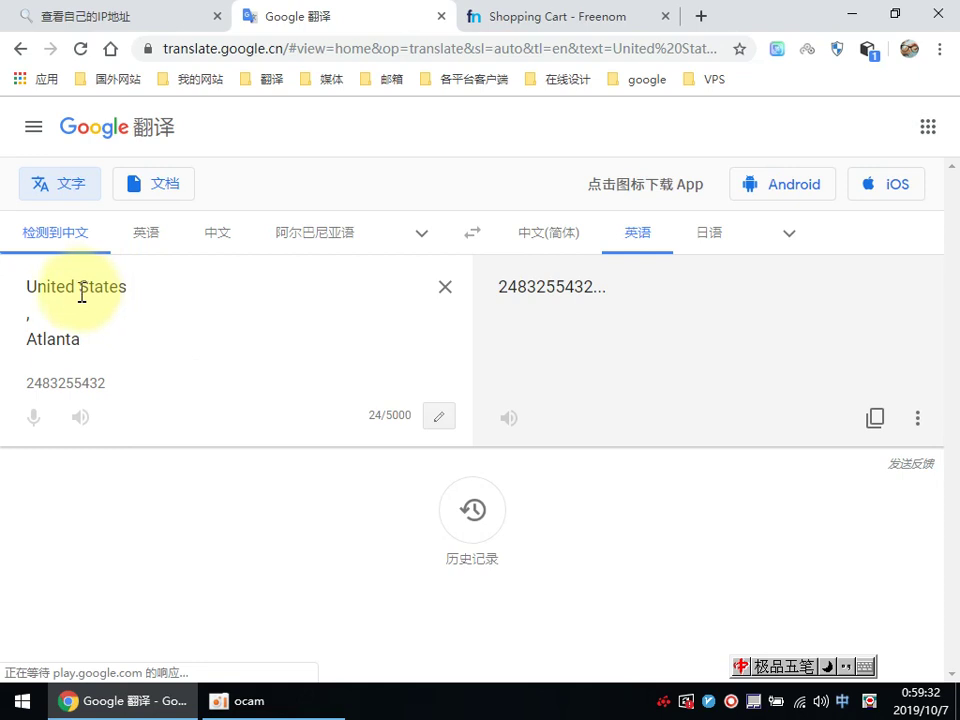
{"action": "left_click_drag", "start_coordinate": [26, 285], "coordinate": [92, 332]}
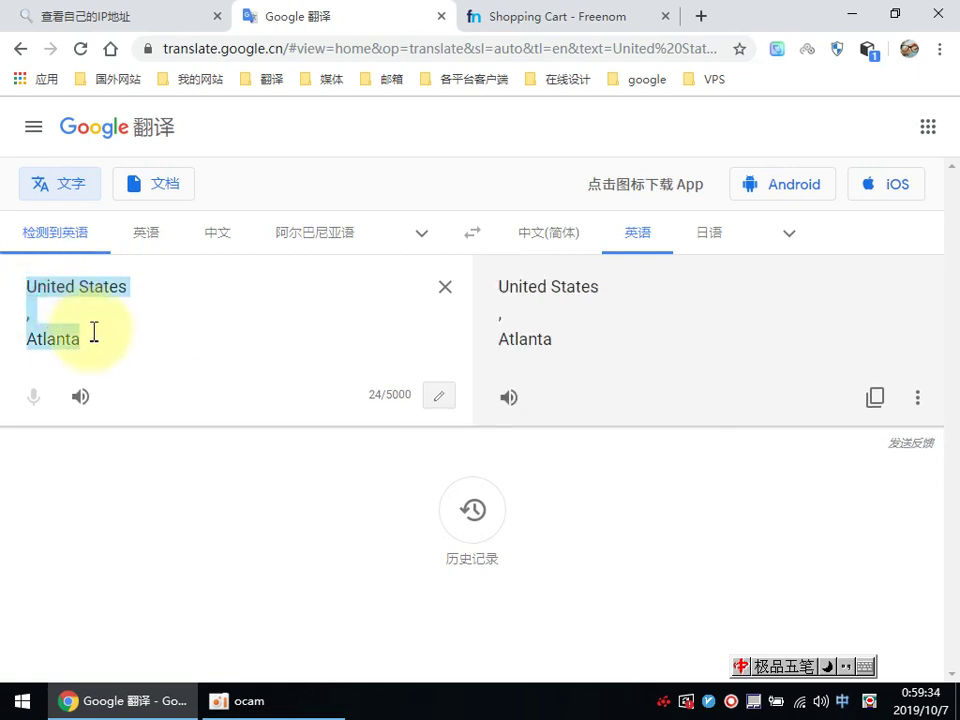
{"action": "key", "text": "BackSpace"}
{"action": "type", "text": "u"}
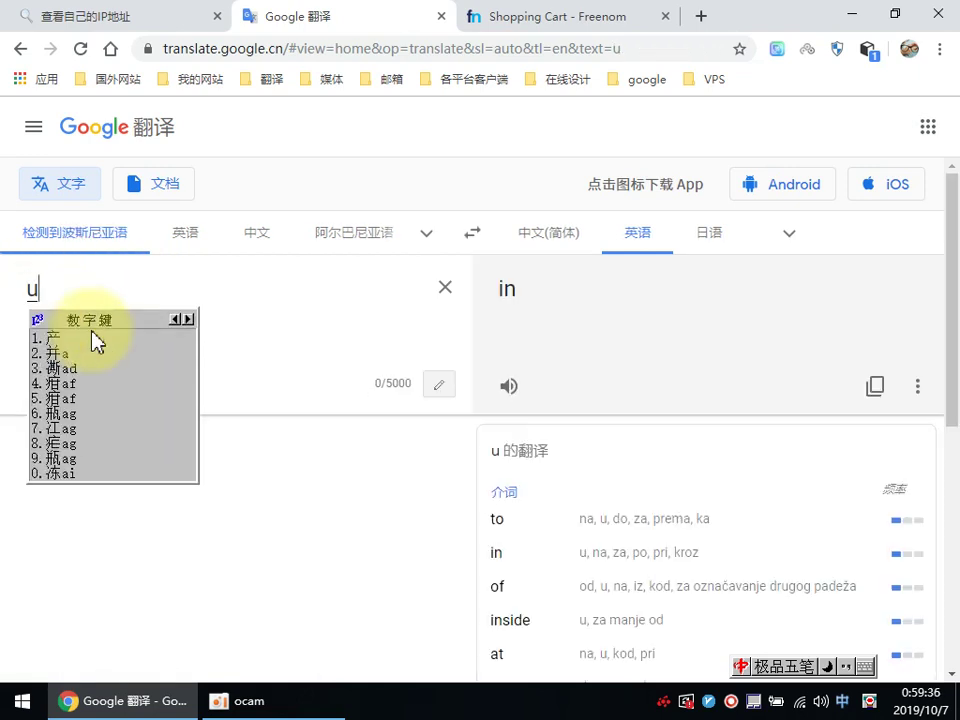
{"action": "key", "text": "BackSpace"}
{"action": "type", "text": "HJGDJHHK"}
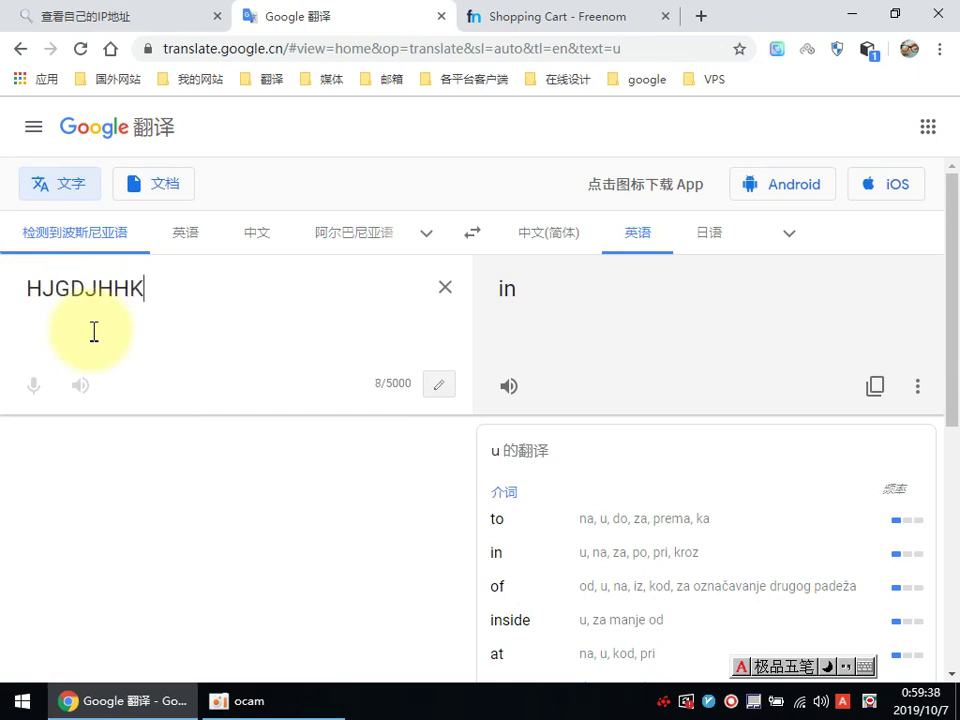
{"action": "type", "text": "L"}
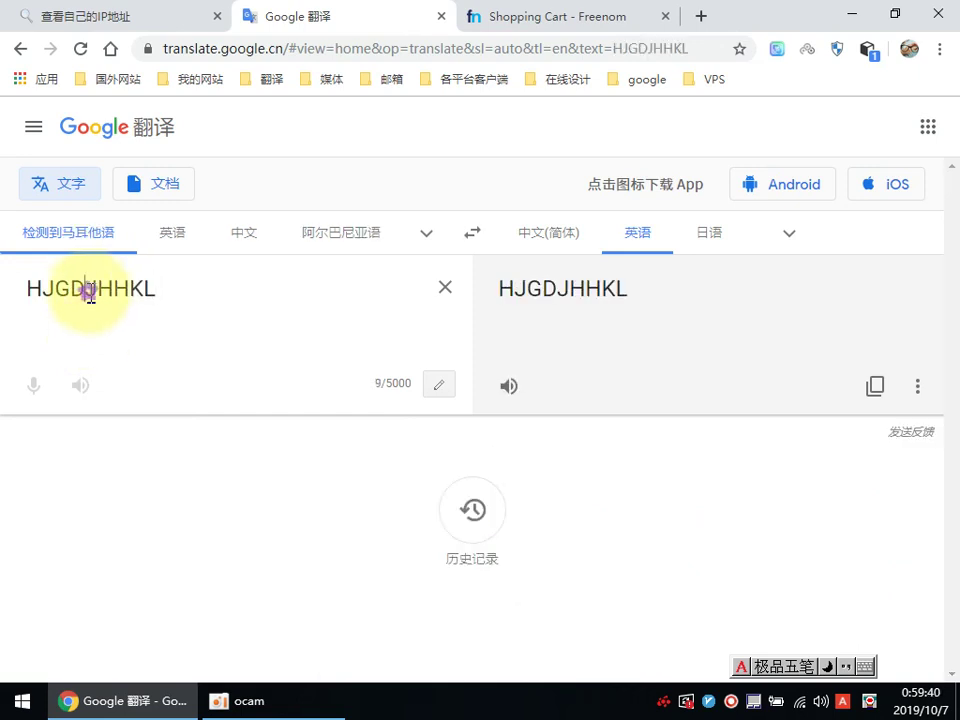
Step: Paste the string's last five letters into the 名字 (first name) field
{"action": "left_click_drag", "start_coordinate": [88, 290], "coordinate": [158, 290]}
{"action": "right_click", "coordinate": [118, 284]}
{"action": "left_click", "coordinate": [180, 348]}
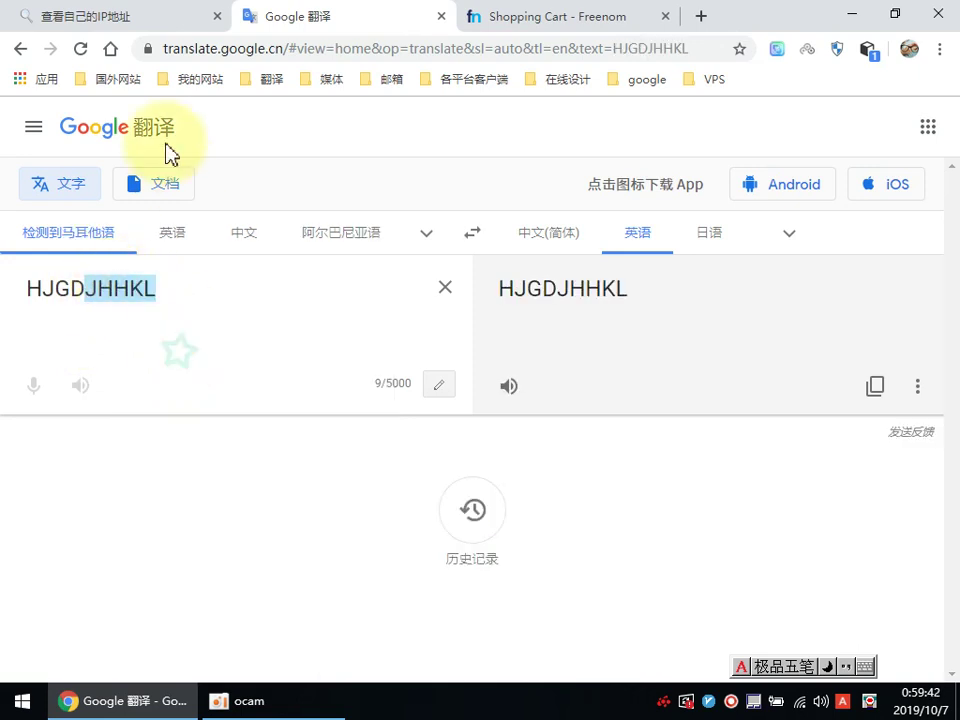
{"action": "left_click", "coordinate": [506, 16]}
{"action": "left_click", "coordinate": [379, 292]}
{"action": "right_click", "coordinate": [379, 292]}
{"action": "left_click", "coordinate": [438, 439]}
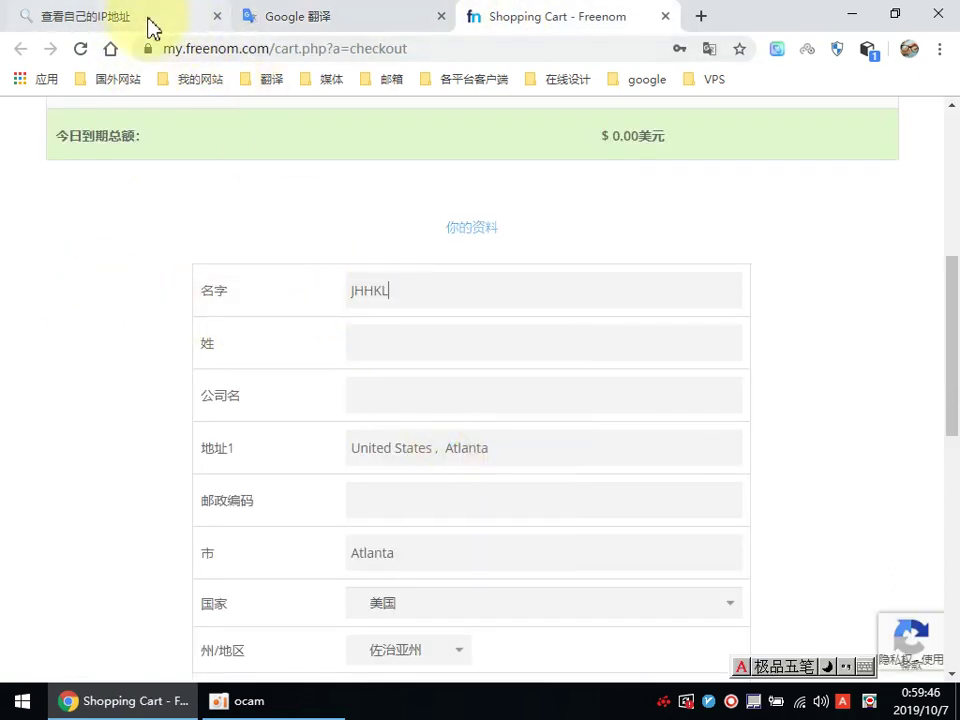
{"action": "left_click", "coordinate": [148, 18]}
Step: Paste three middle letters of the string into the 姓 (last name) field
{"action": "left_click", "coordinate": [375, 17]}
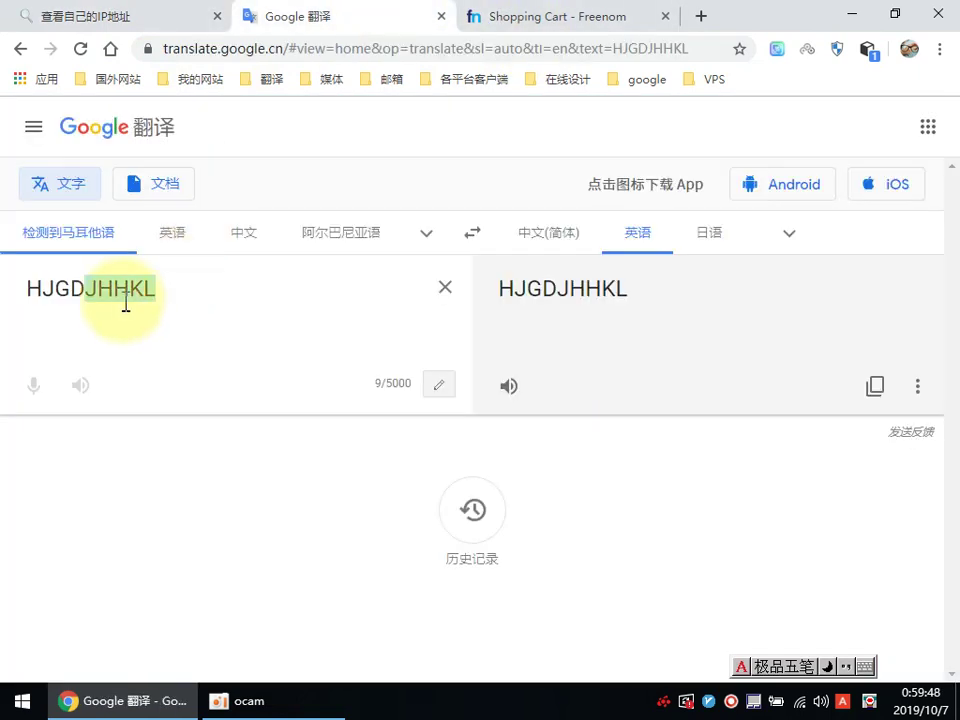
{"action": "left_click", "coordinate": [86, 276]}
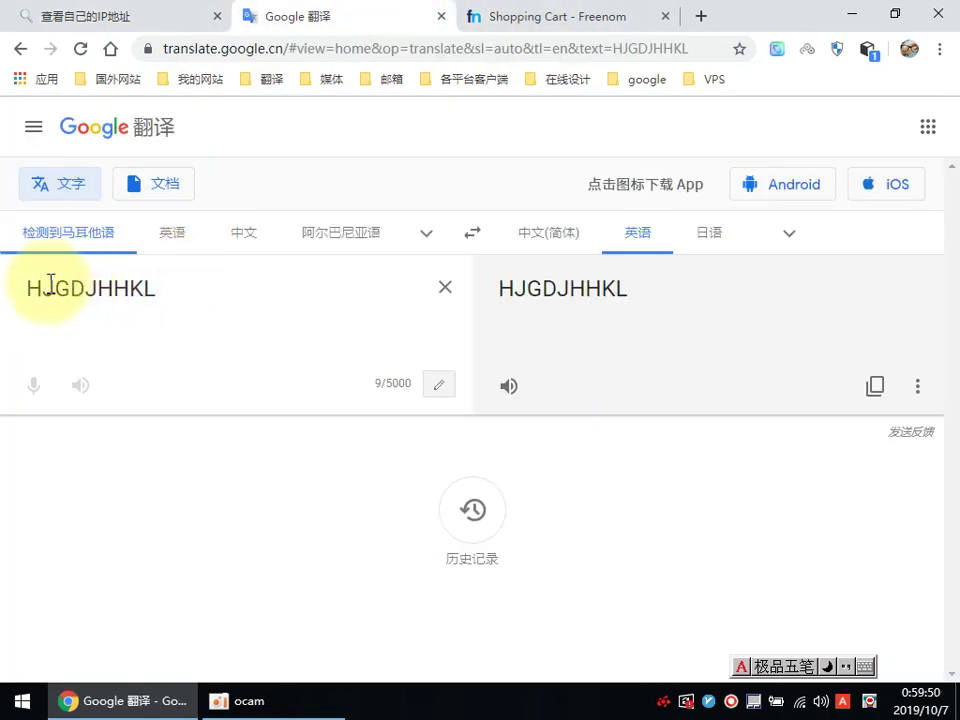
{"action": "left_click_drag", "start_coordinate": [62, 288], "coordinate": [96, 286]}
{"action": "right_click", "coordinate": [96, 296]}
{"action": "left_click", "coordinate": [146, 354]}
{"action": "left_click", "coordinate": [504, 20]}
{"action": "left_click", "coordinate": [375, 343]}
{"action": "right_click", "coordinate": [373, 347]}
{"action": "left_click", "coordinate": [446, 491]}
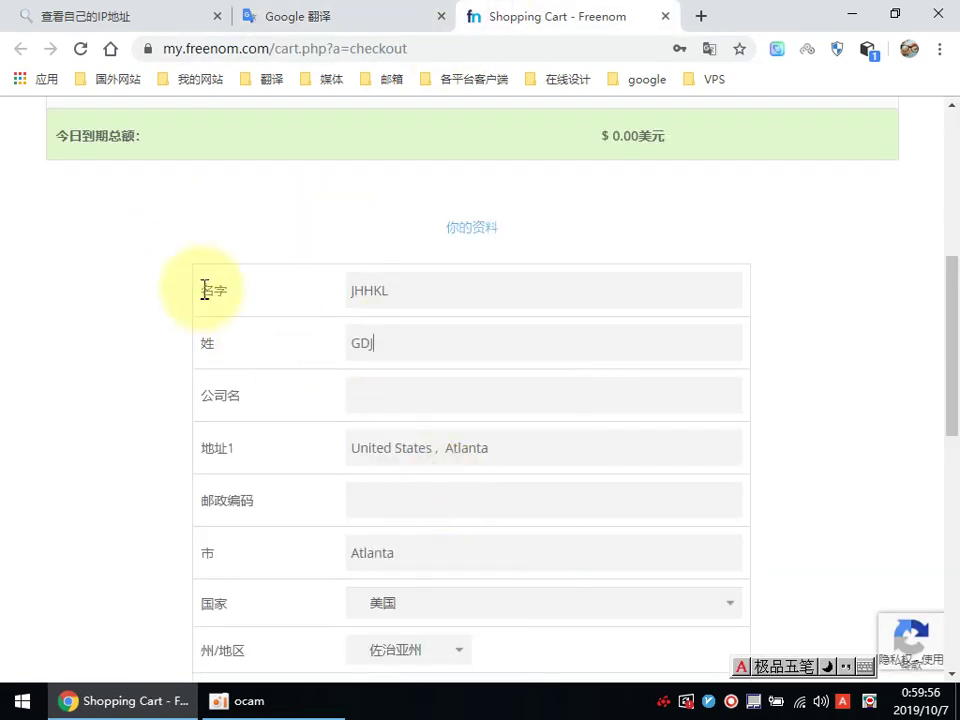
{"action": "left_click", "coordinate": [268, 18]}
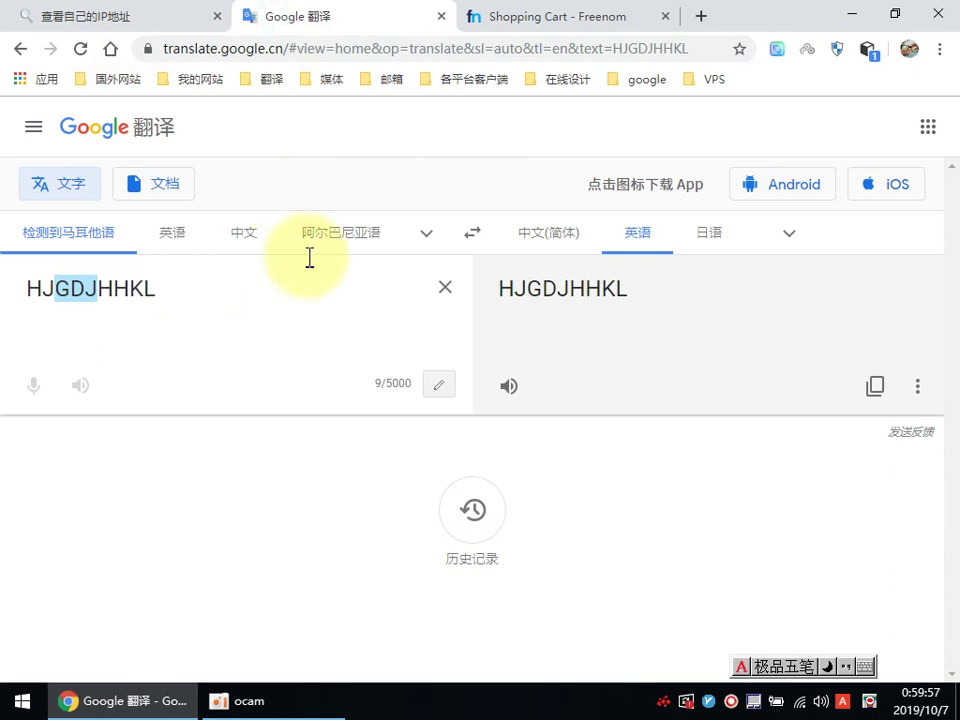
Step: Translate 麦当劳 to McDonald's and paste it into the 公司名 field
{"action": "left_click", "coordinate": [446, 290]}
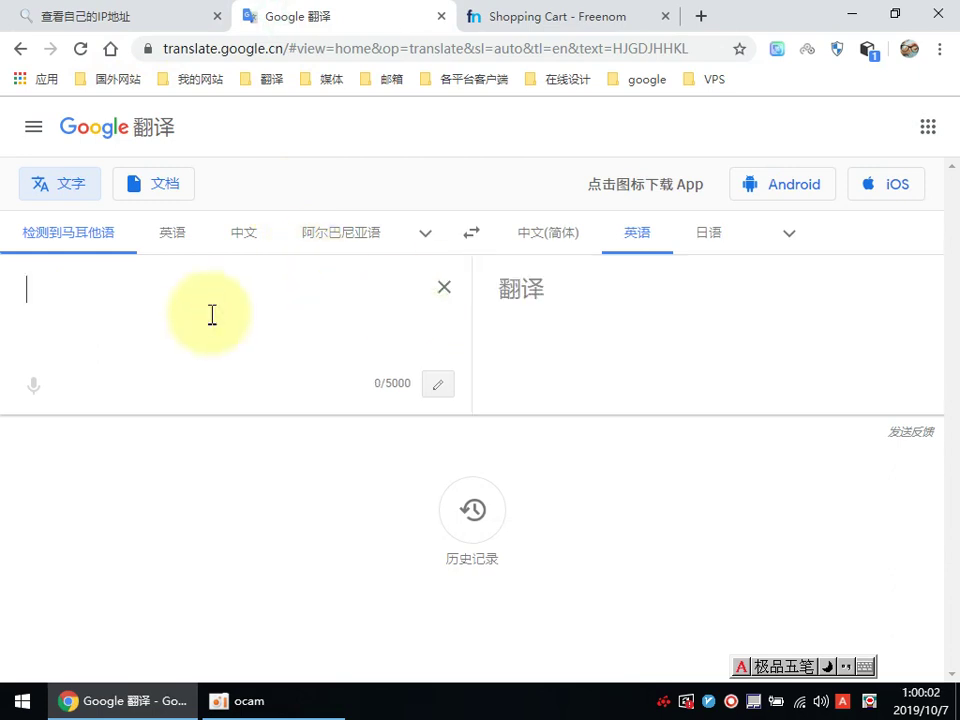
{"action": "type", "text": "麦当apl"}
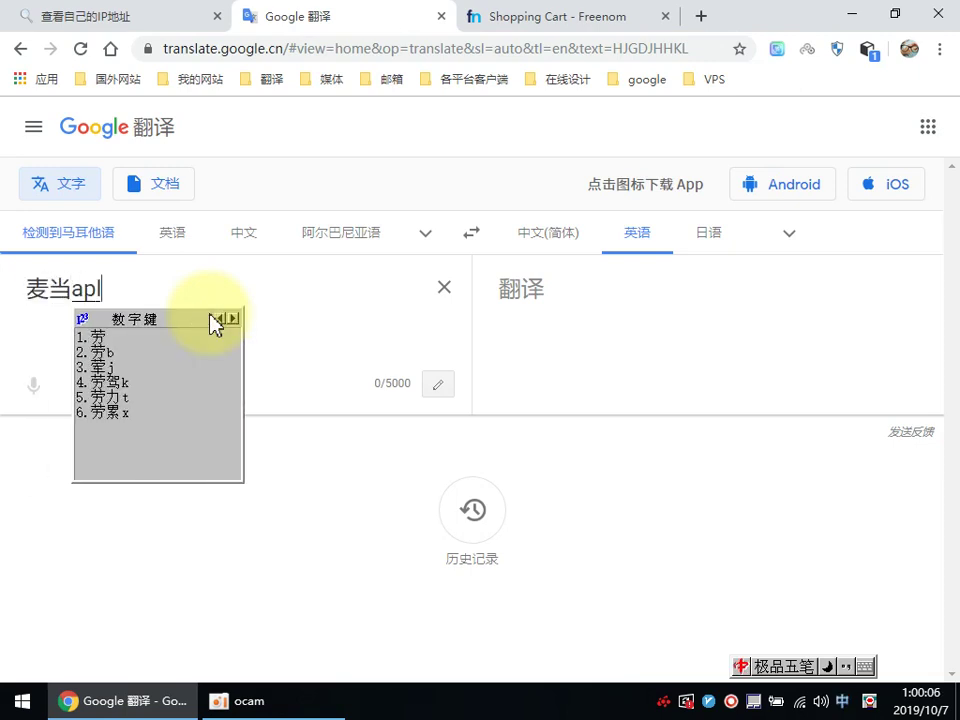
{"action": "key", "text": "space"}
{"action": "left_click", "coordinate": [279, 321]}
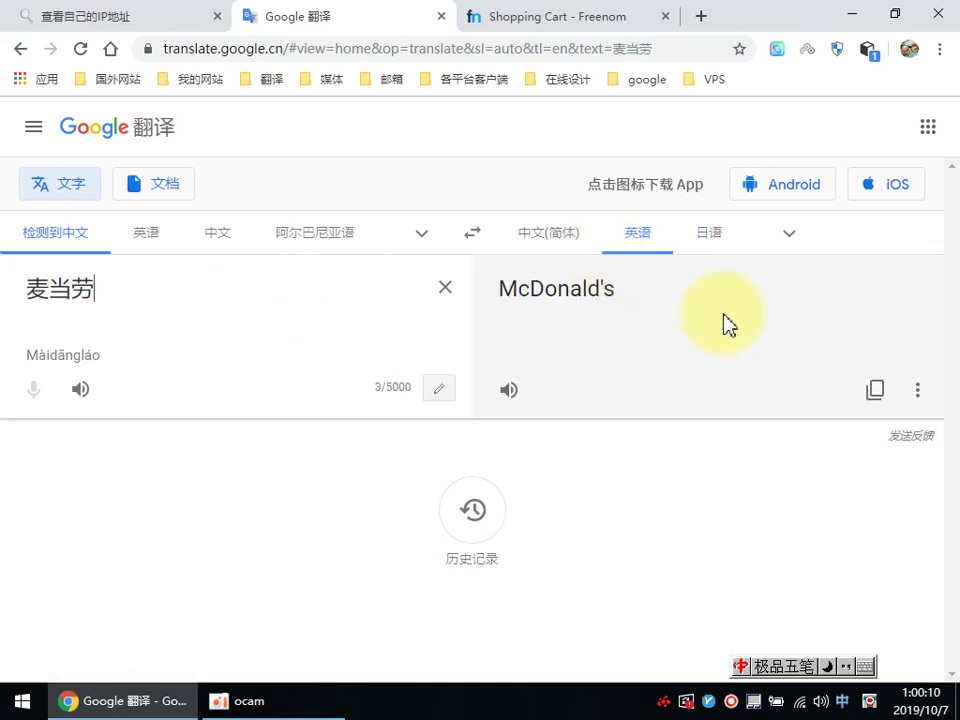
{"action": "left_click", "coordinate": [875, 392]}
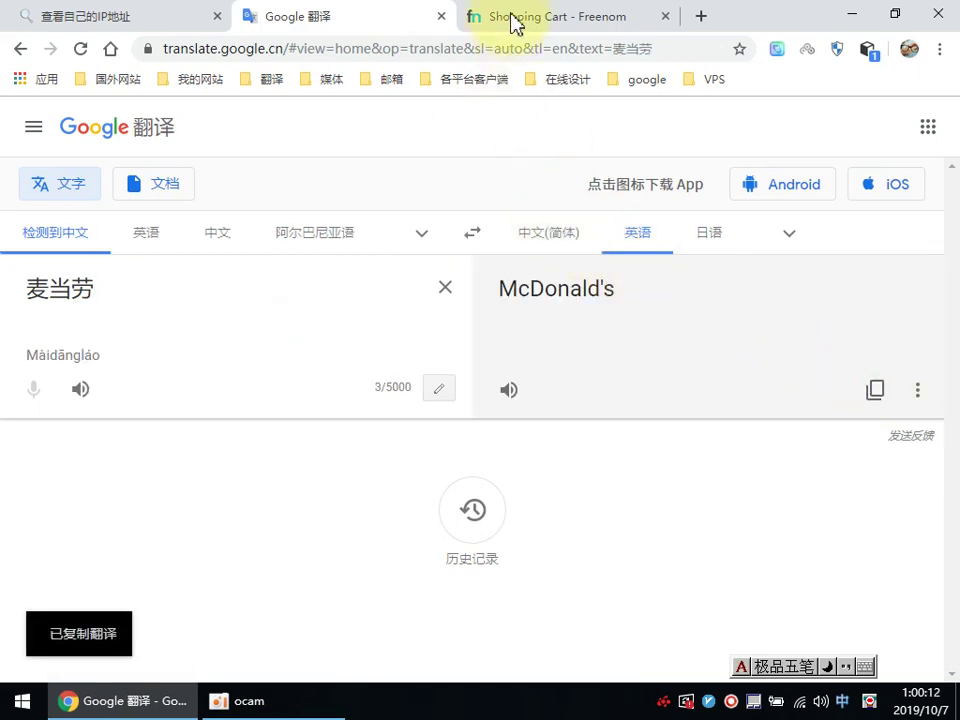
{"action": "left_click", "coordinate": [514, 18]}
{"action": "right_click", "coordinate": [369, 403]}
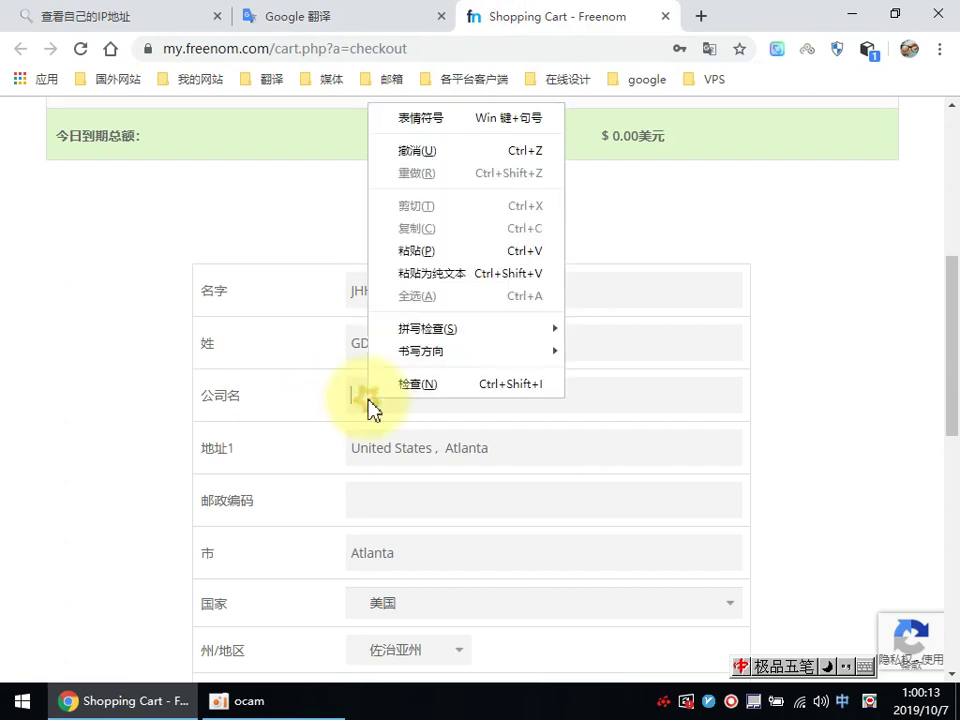
{"action": "left_click", "coordinate": [420, 252]}
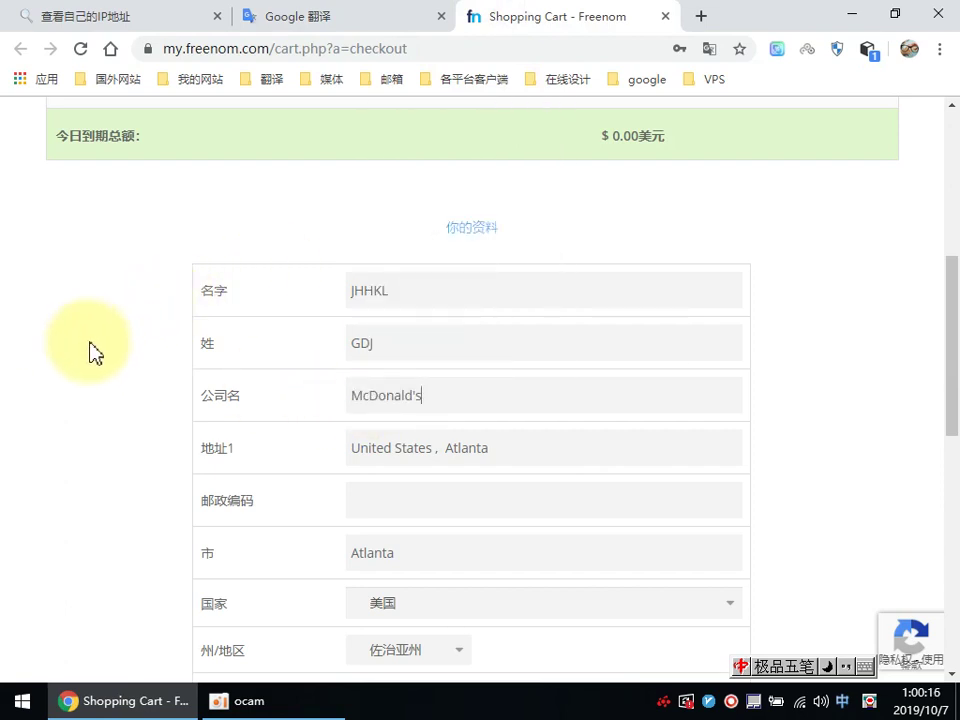
{"action": "scroll", "coordinate": [90, 352], "scroll_direction": "down", "scroll_amount": 1}
Step: Translate Whoer.net into Chinese and Google-search its location 美国， 亚特兰大
{"action": "left_click", "coordinate": [127, 28]}
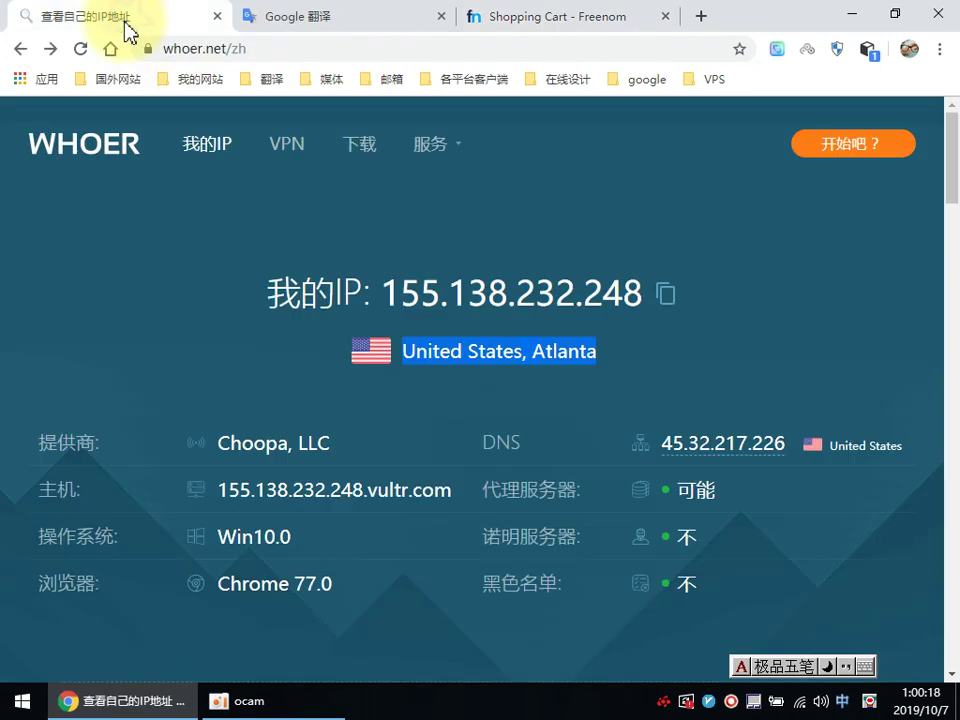
{"action": "right_click", "coordinate": [532, 195]}
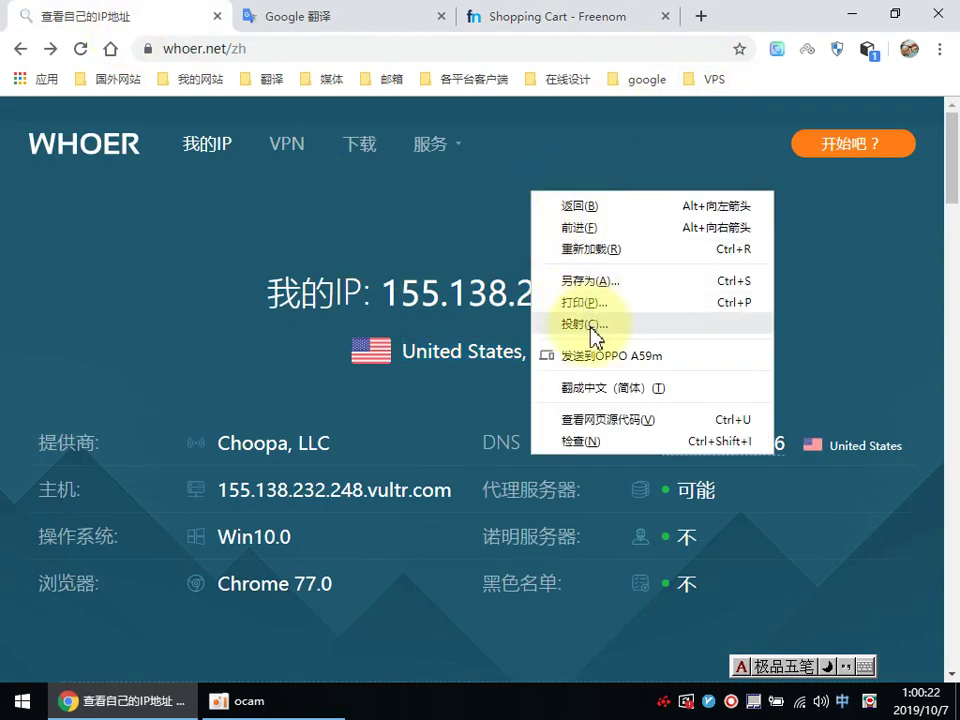
{"action": "left_click", "coordinate": [580, 387]}
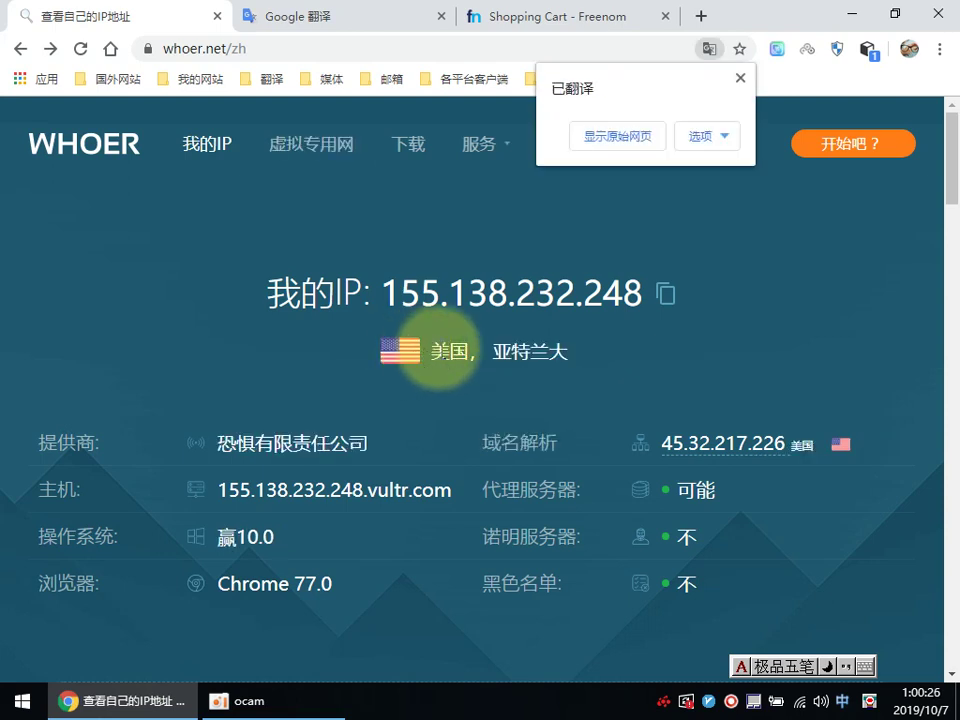
{"action": "left_click_drag", "start_coordinate": [437, 350], "coordinate": [574, 360]}
{"action": "right_click", "coordinate": [537, 353]}
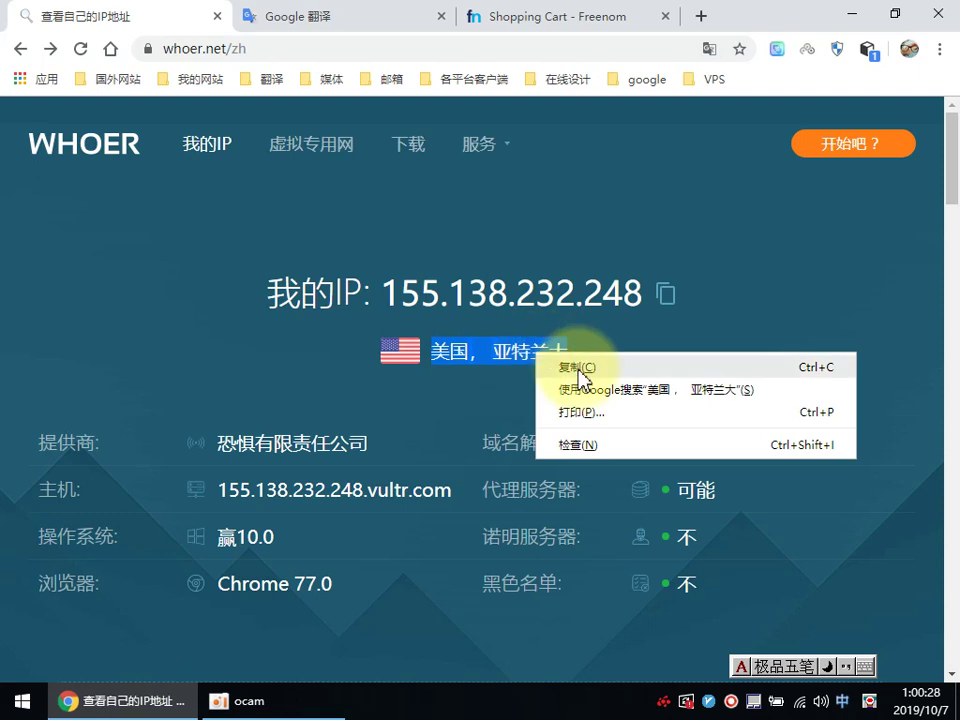
{"action": "left_click", "coordinate": [580, 368]}
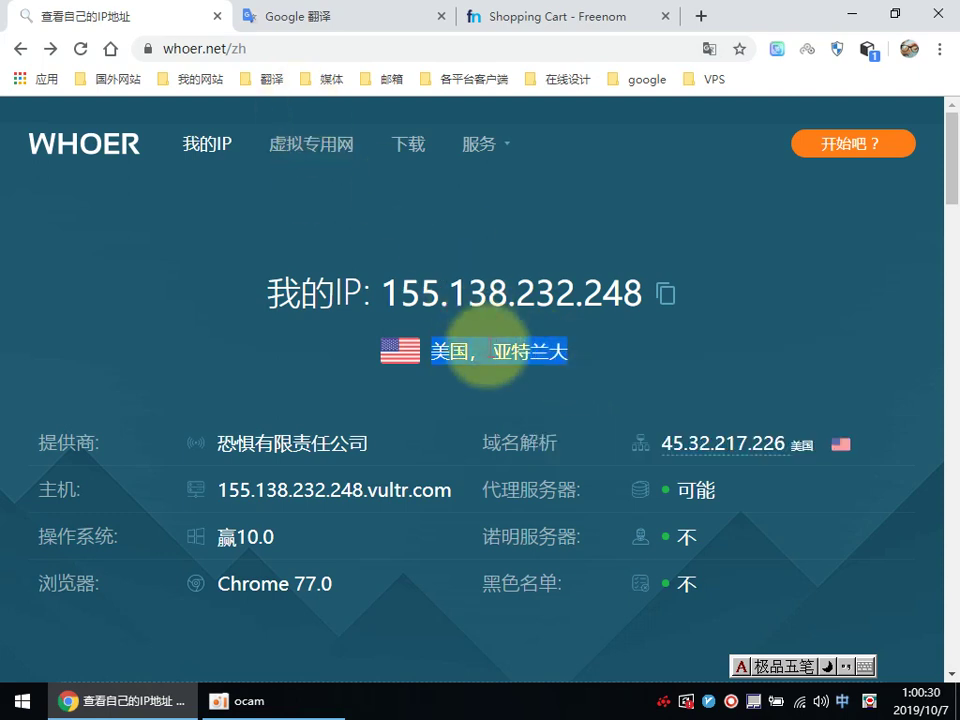
{"action": "right_click", "coordinate": [489, 348]}
{"action": "left_click", "coordinate": [573, 380]}
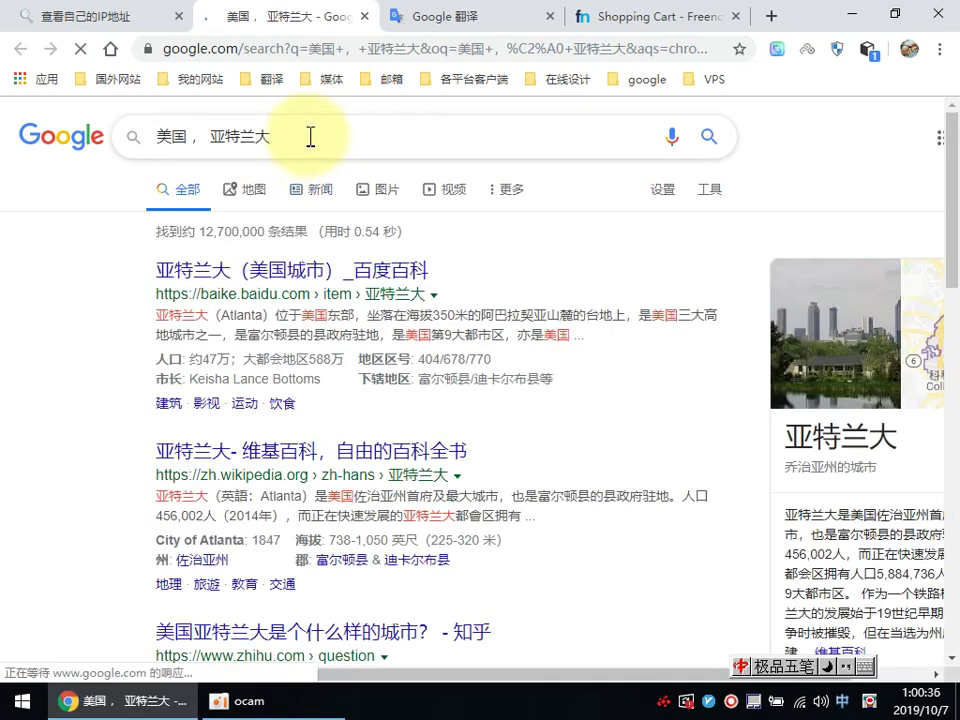
Step: Search 美国， 亚特兰大邮编 and copy the Atlanta ZIP code 30302
{"action": "type", "text": "mb"}
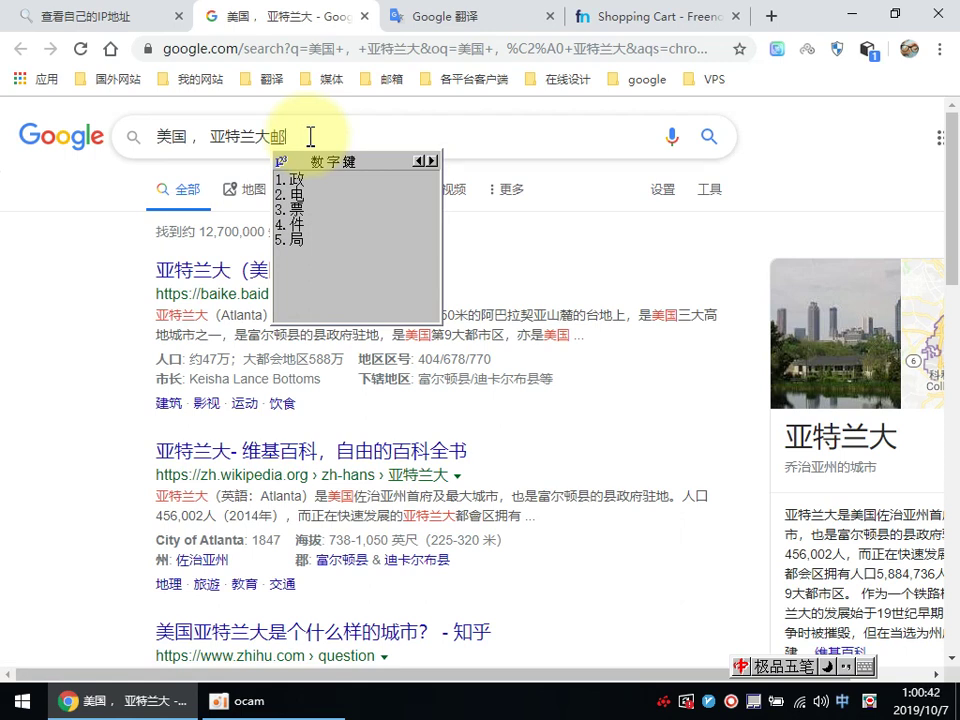
{"action": "type", "text": "xyn"}
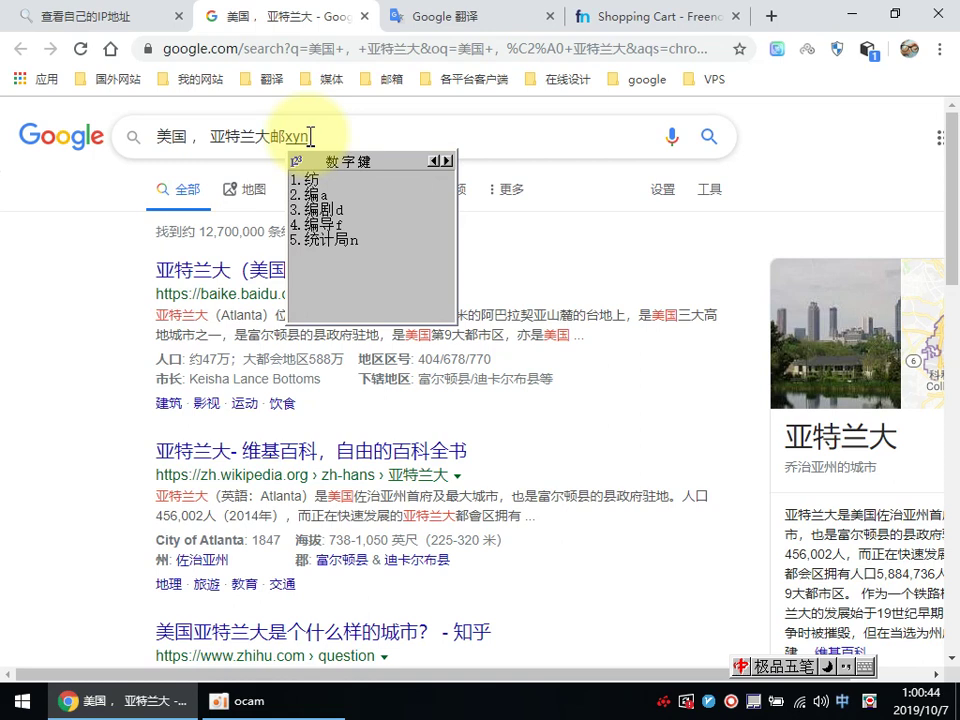
{"action": "type", "text": "a"}
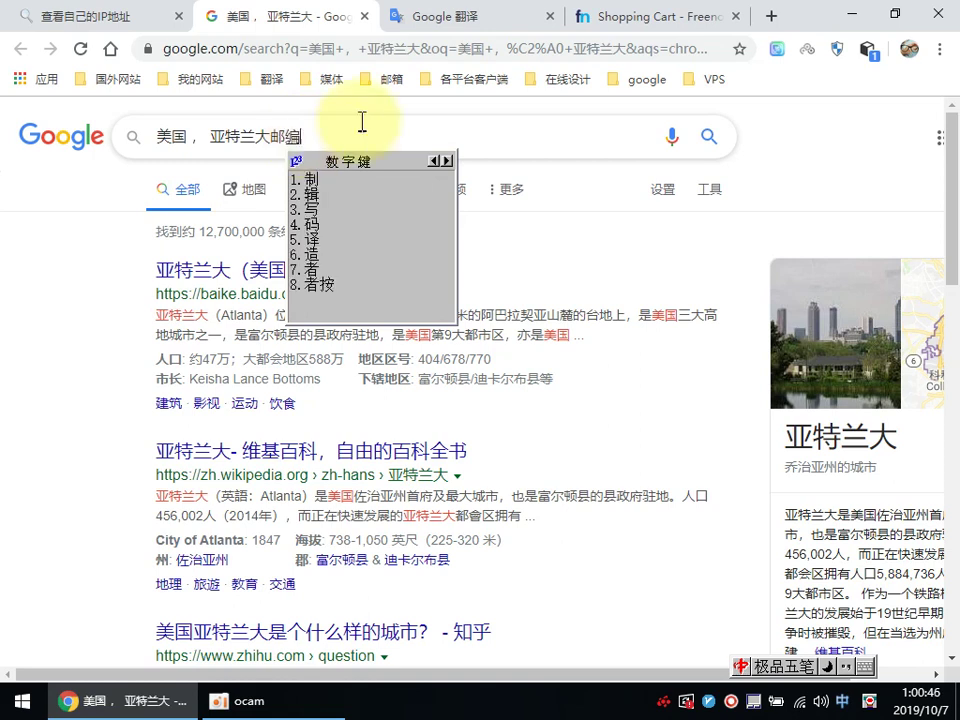
{"action": "left_click", "coordinate": [708, 137]}
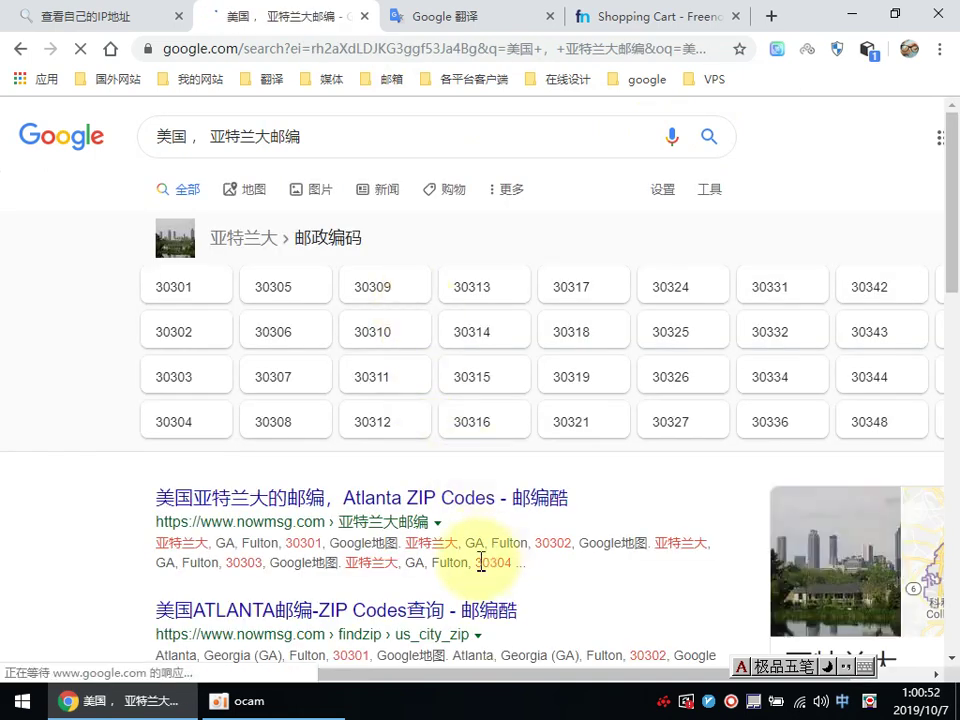
{"action": "left_click_drag", "start_coordinate": [535, 543], "coordinate": [569, 543]}
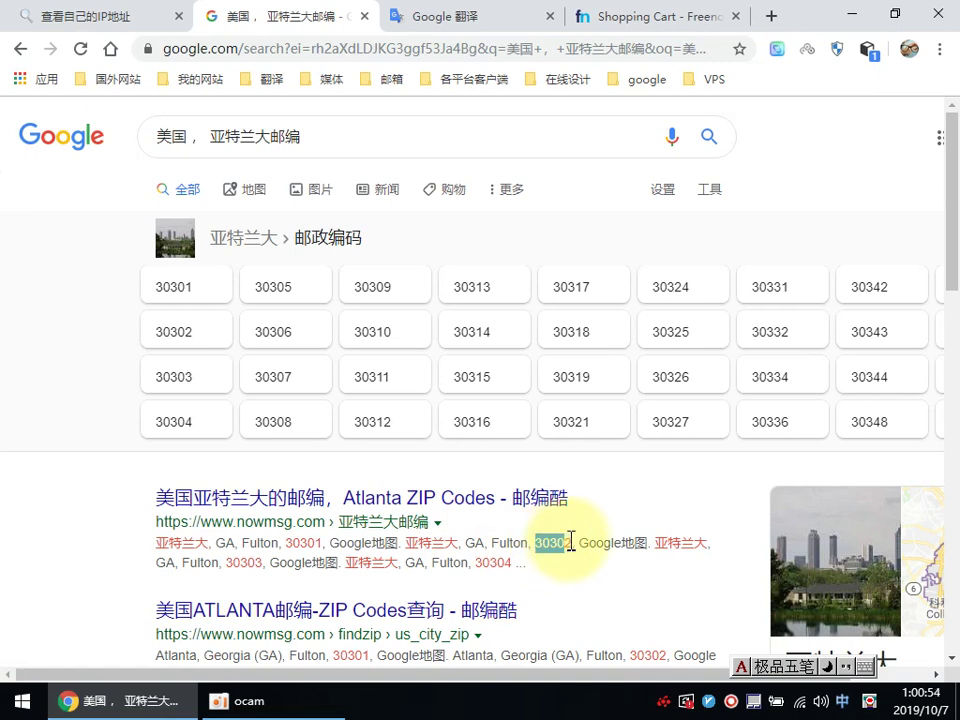
{"action": "right_click", "coordinate": [561, 546]}
{"action": "left_click", "coordinate": [600, 557]}
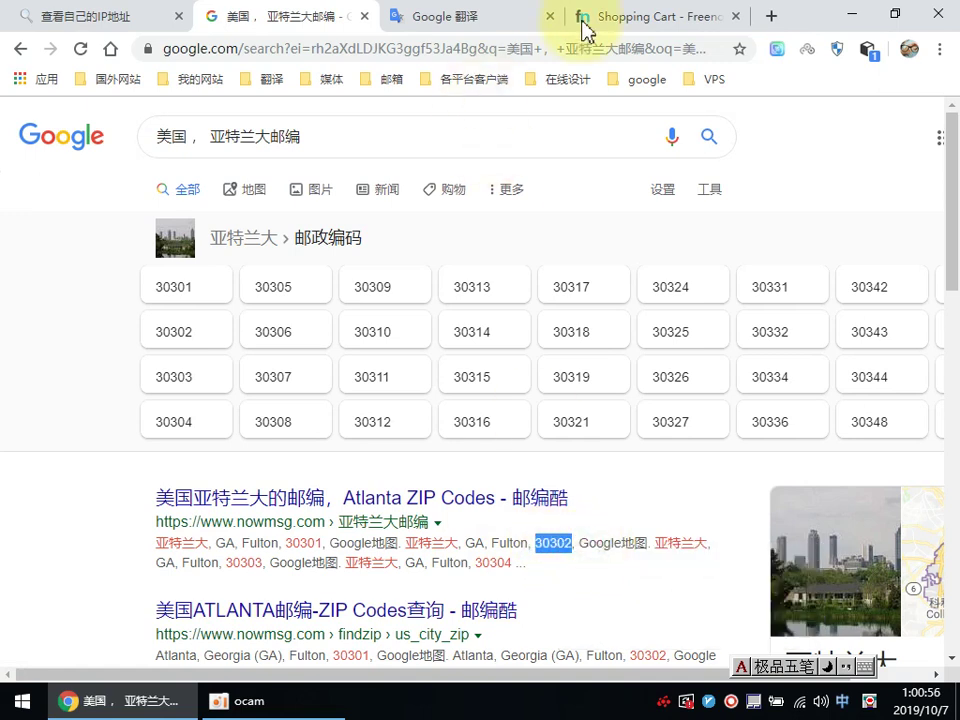
{"action": "left_click", "coordinate": [583, 22]}
Step: Paste 30302 into the postcode field
{"action": "right_click", "coordinate": [381, 400]}
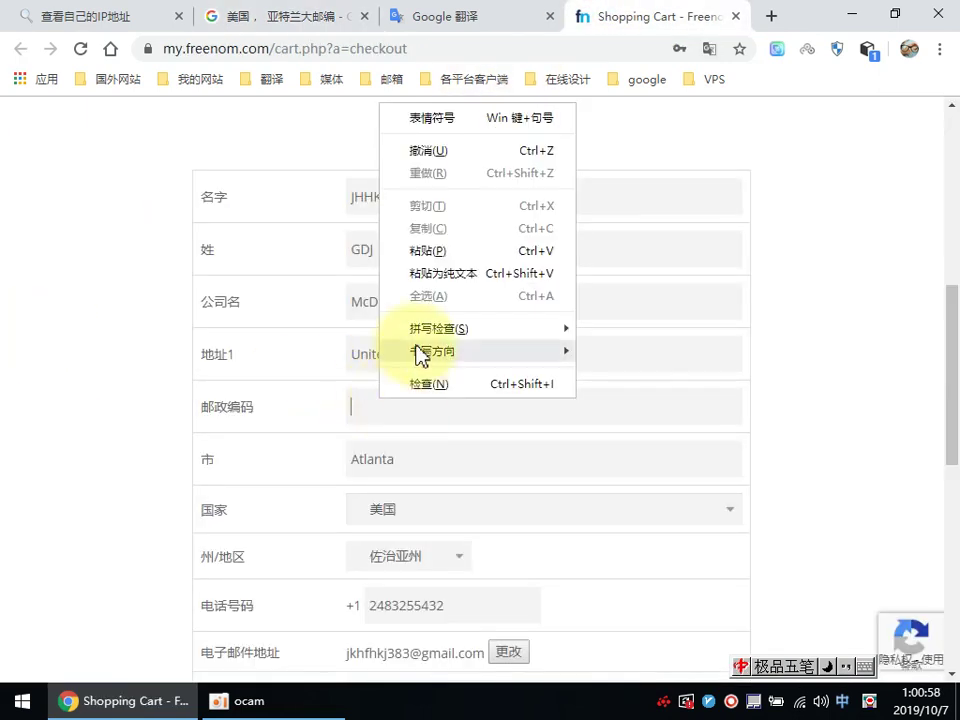
{"action": "left_click", "coordinate": [427, 250]}
{"action": "scroll", "coordinate": [45, 370], "scroll_direction": "down", "scroll_amount": 2}
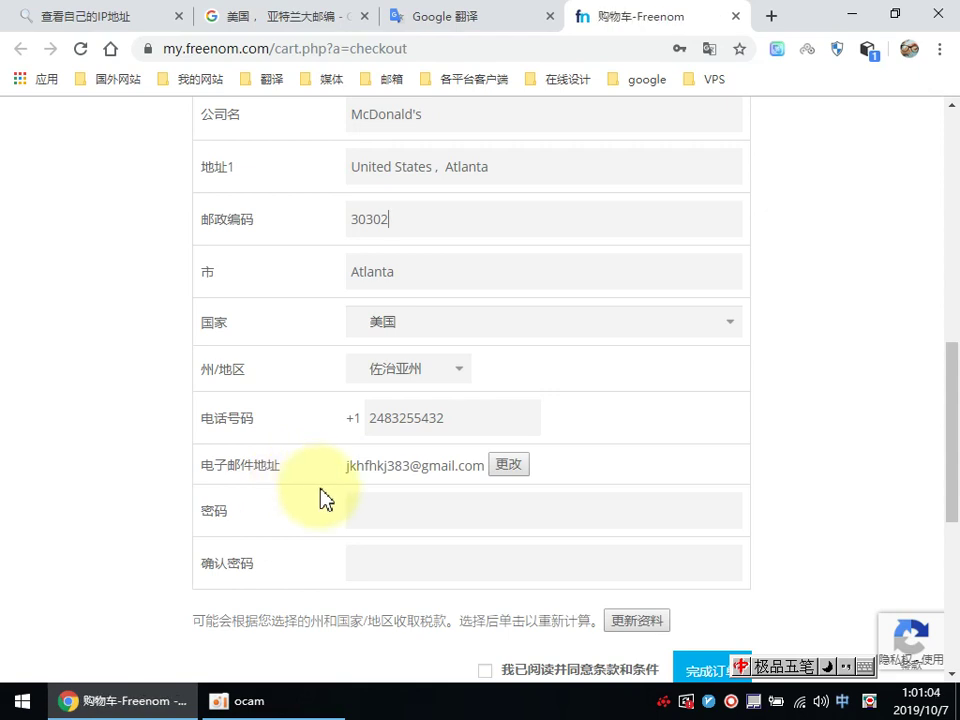
Step: Fill in the password and confirmation, accept the terms, and submit the order
{"action": "left_click", "coordinate": [374, 498]}
{"action": "type", "text": "••••••"}
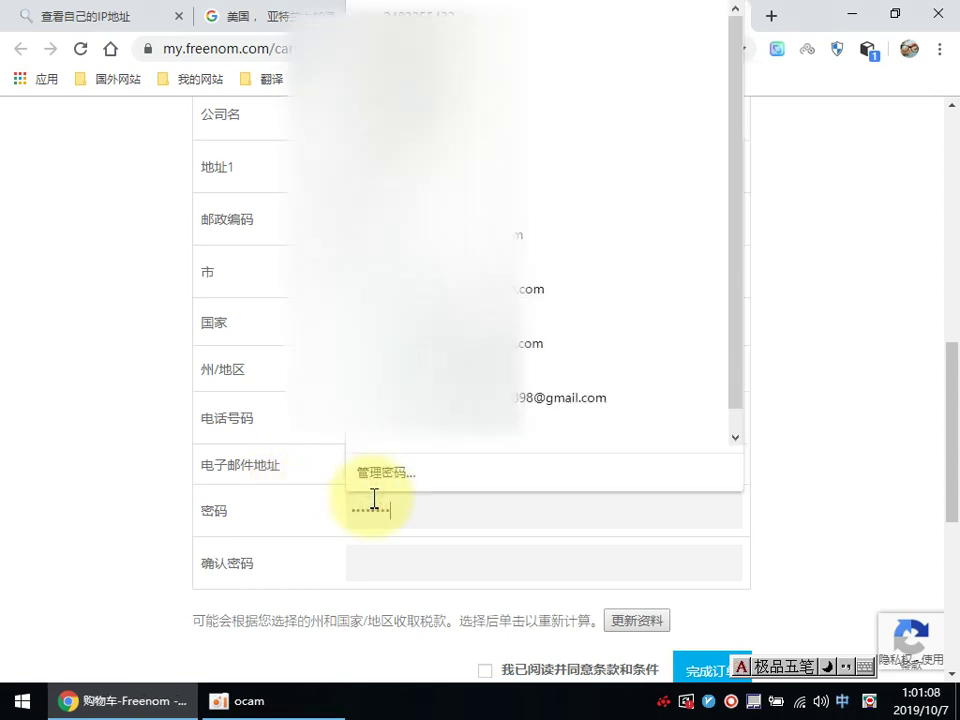
{"action": "type", "text": "••"}
{"action": "left_click", "coordinate": [389, 557]}
{"action": "type", "text": "••••"}
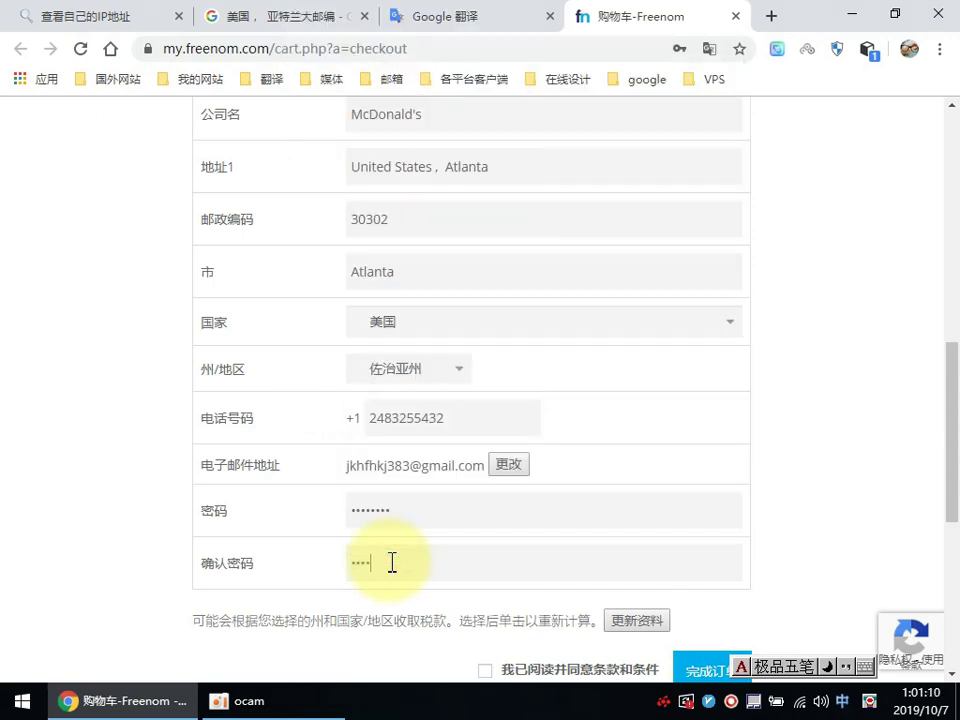
{"action": "scroll", "coordinate": [317, 557], "scroll_direction": "down", "scroll_amount": 1}
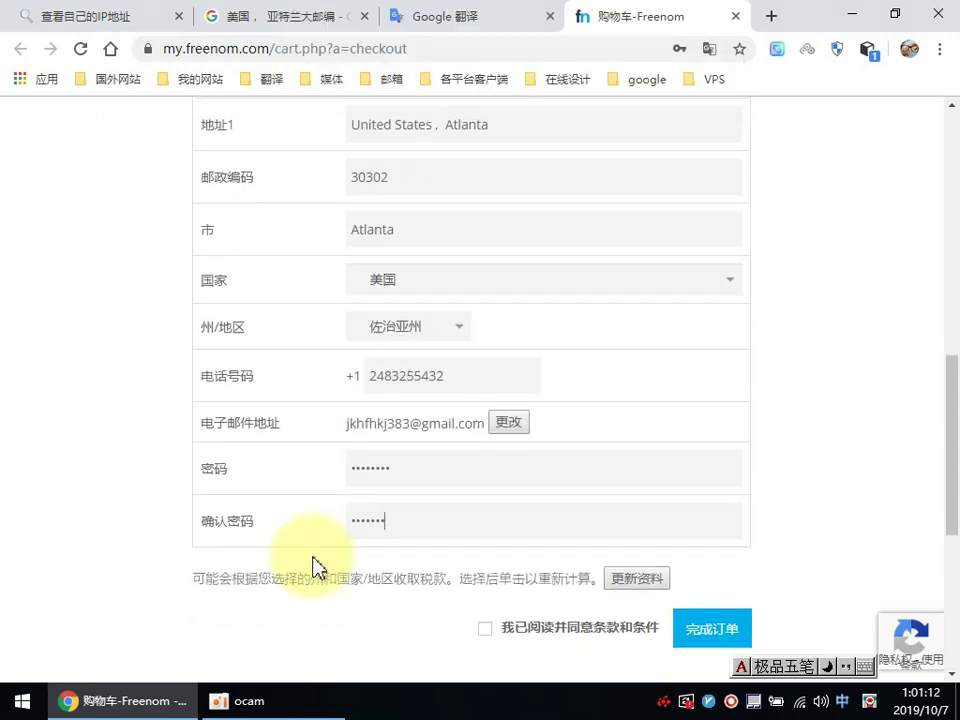
{"action": "left_click", "coordinate": [485, 576]}
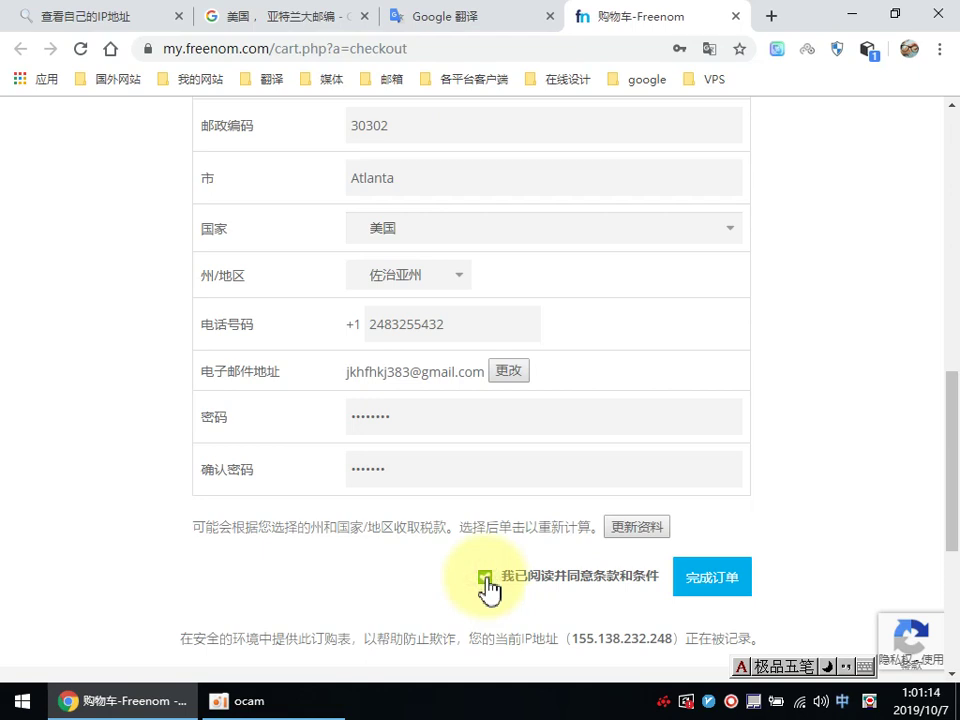
{"action": "left_click", "coordinate": [709, 588]}
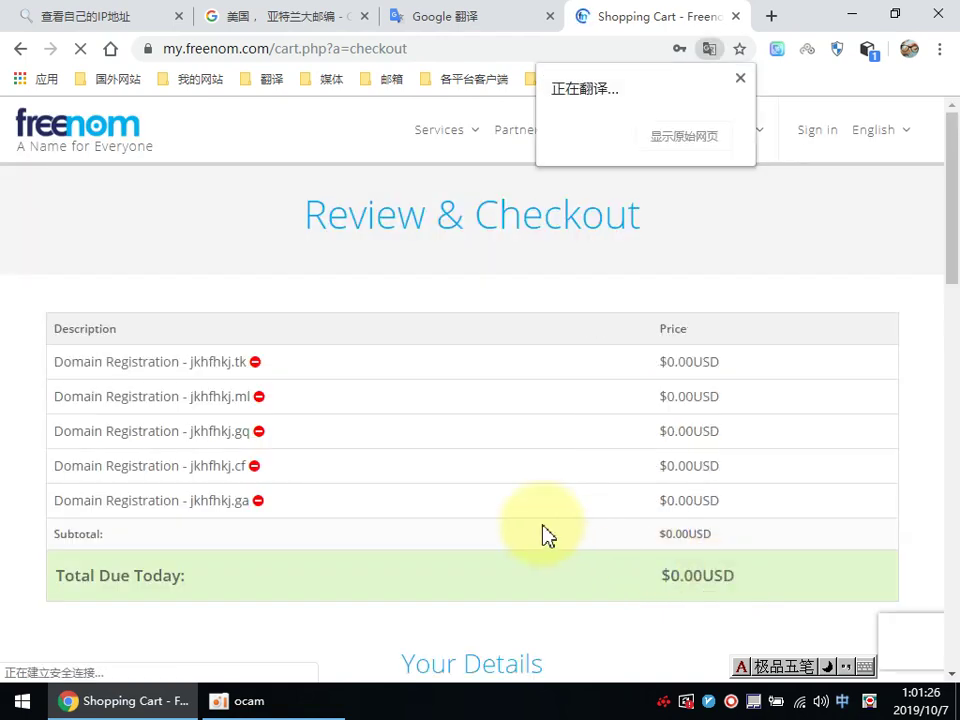
Step: Retype matching passwords in both fields, re-accept the terms, and complete the order
{"action": "scroll", "coordinate": [541, 530], "scroll_direction": "down", "scroll_amount": 2}
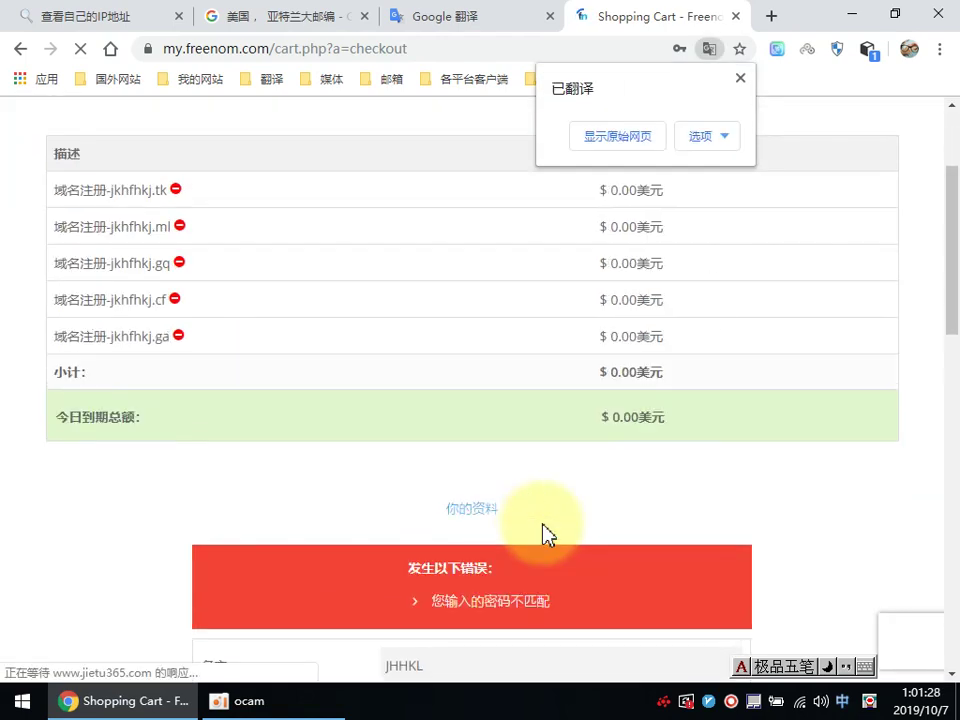
{"action": "scroll", "coordinate": [541, 530], "scroll_direction": "down", "scroll_amount": 1}
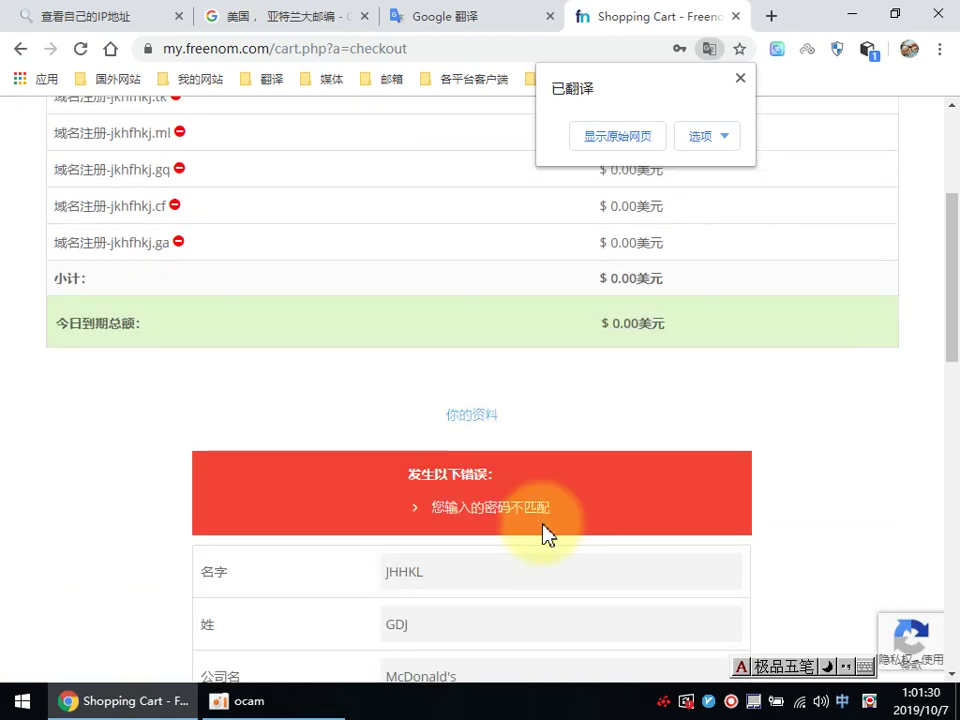
{"action": "scroll", "coordinate": [541, 530], "scroll_direction": "down", "scroll_amount": 3}
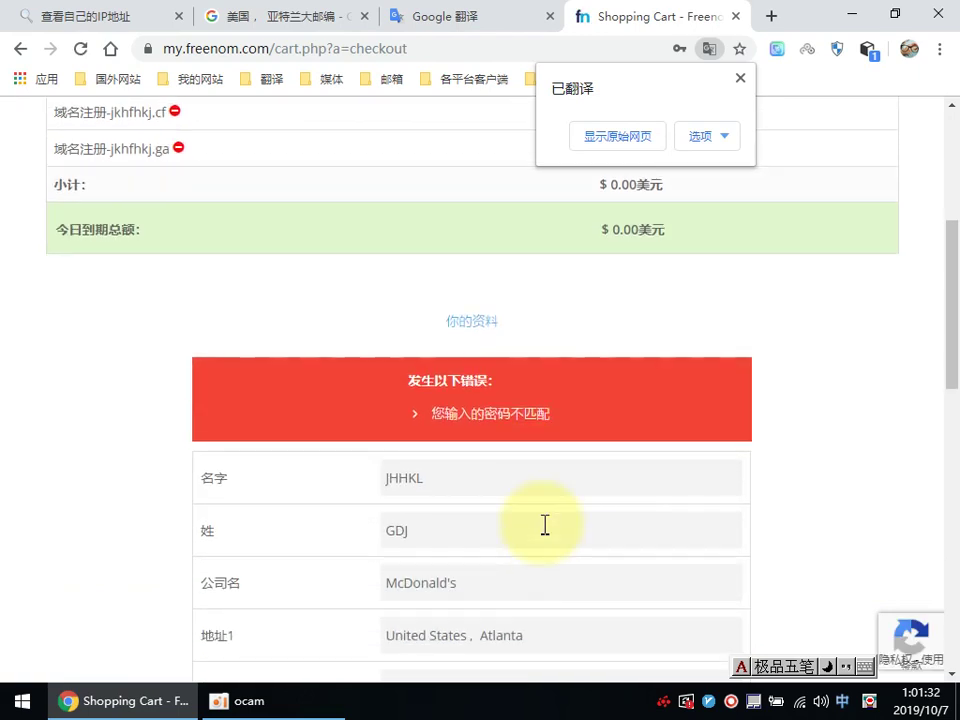
{"action": "scroll", "coordinate": [541, 530], "scroll_direction": "down", "scroll_amount": 3}
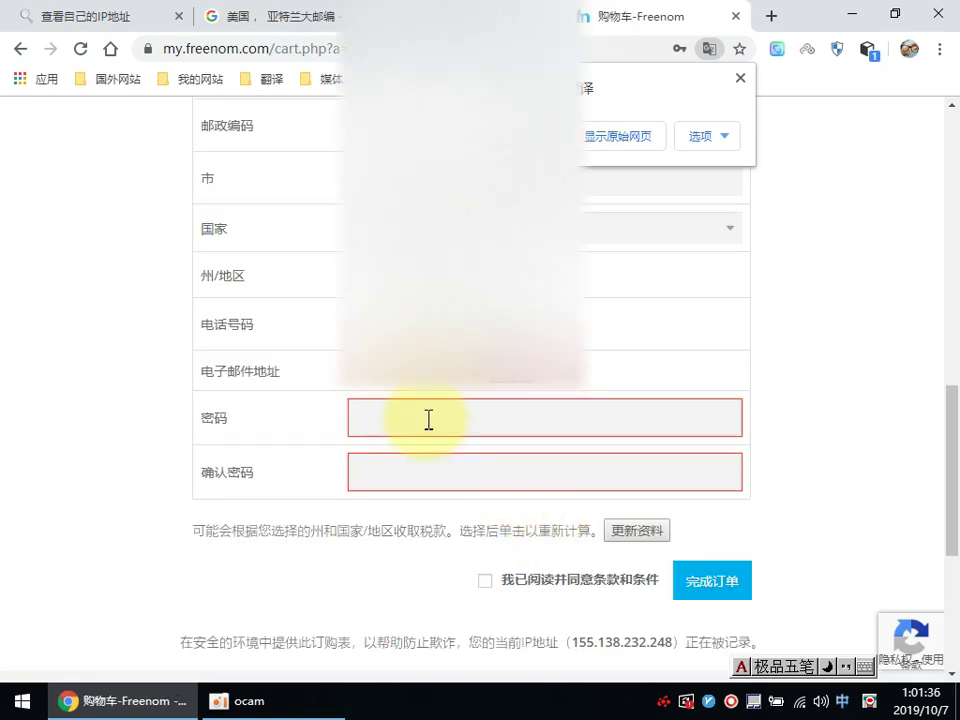
{"action": "left_click", "coordinate": [428, 419]}
{"action": "type", "text": "••"}
{"action": "left_click", "coordinate": [403, 467]}
{"action": "type", "text": "•"}
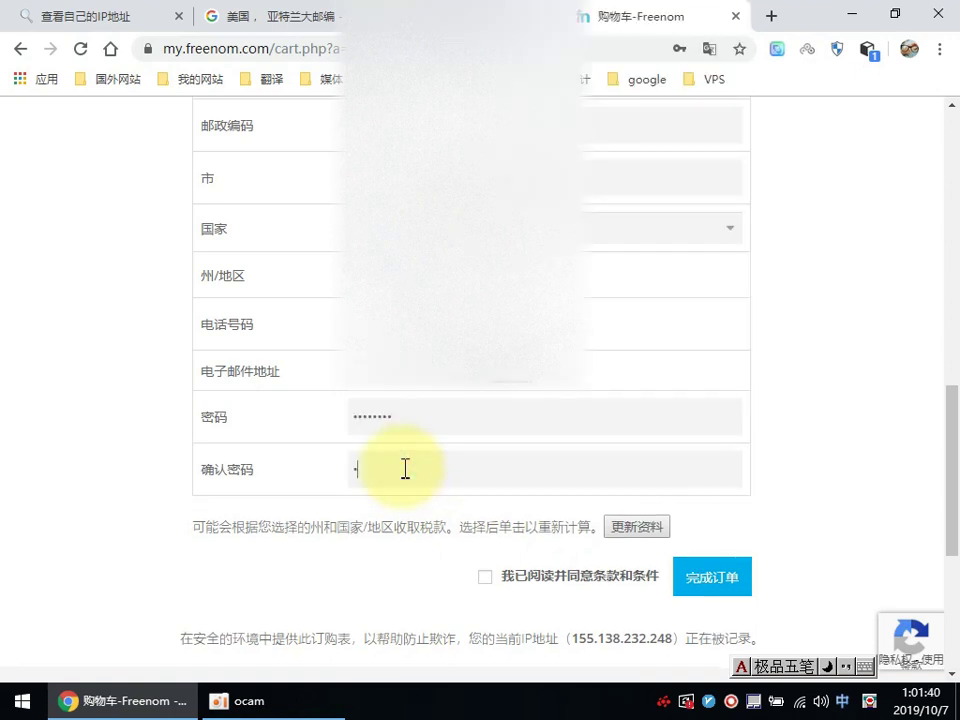
{"action": "type", "text": "•••••••"}
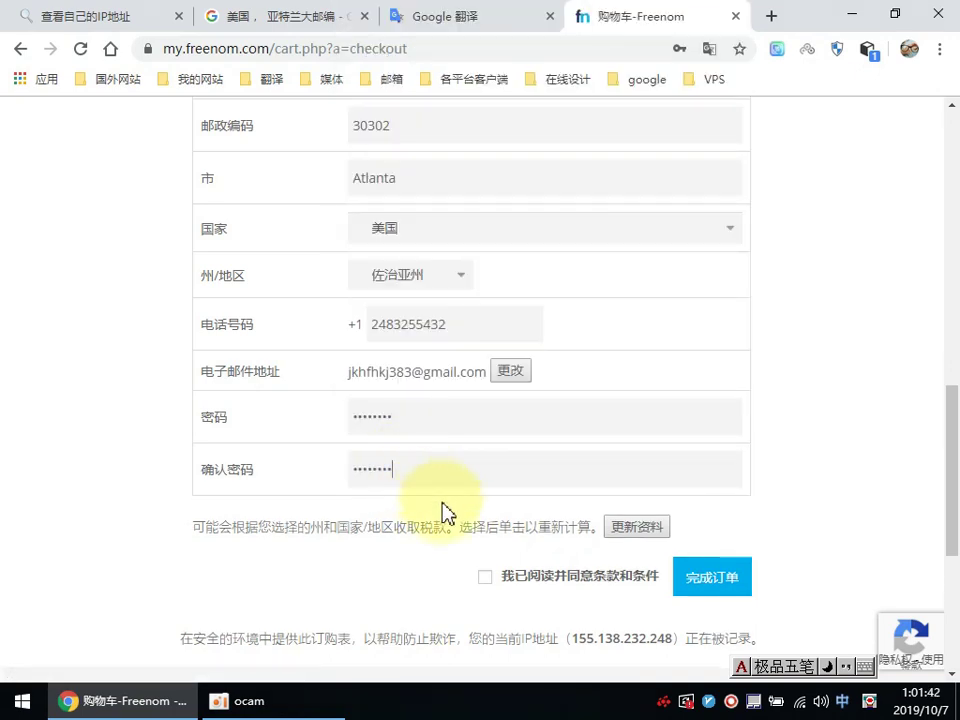
{"action": "left_click", "coordinate": [485, 577]}
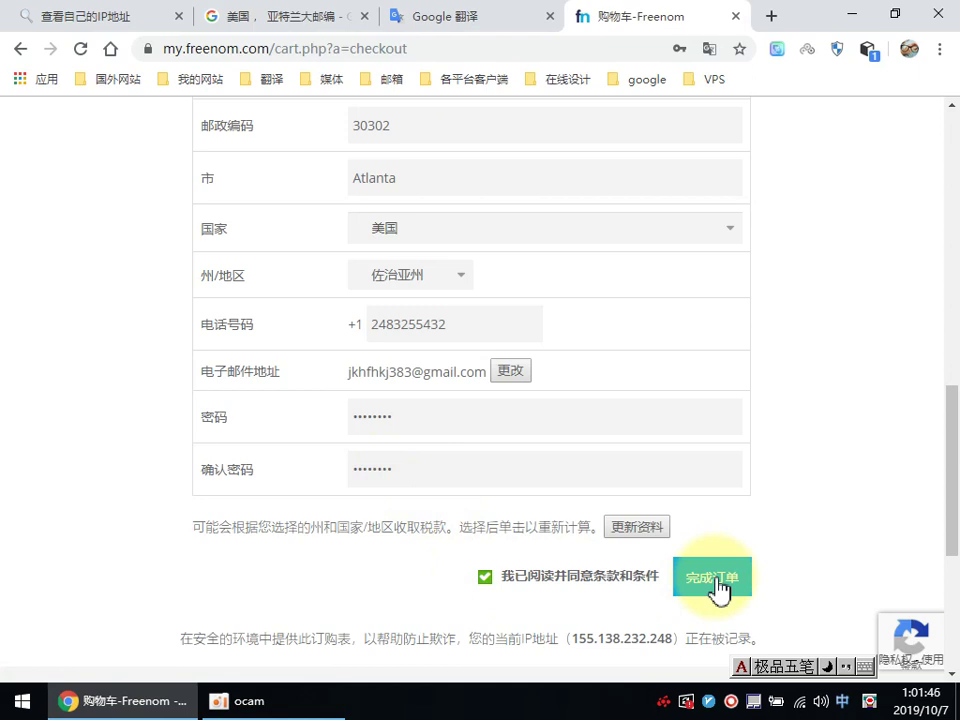
{"action": "left_click", "coordinate": [717, 586]}
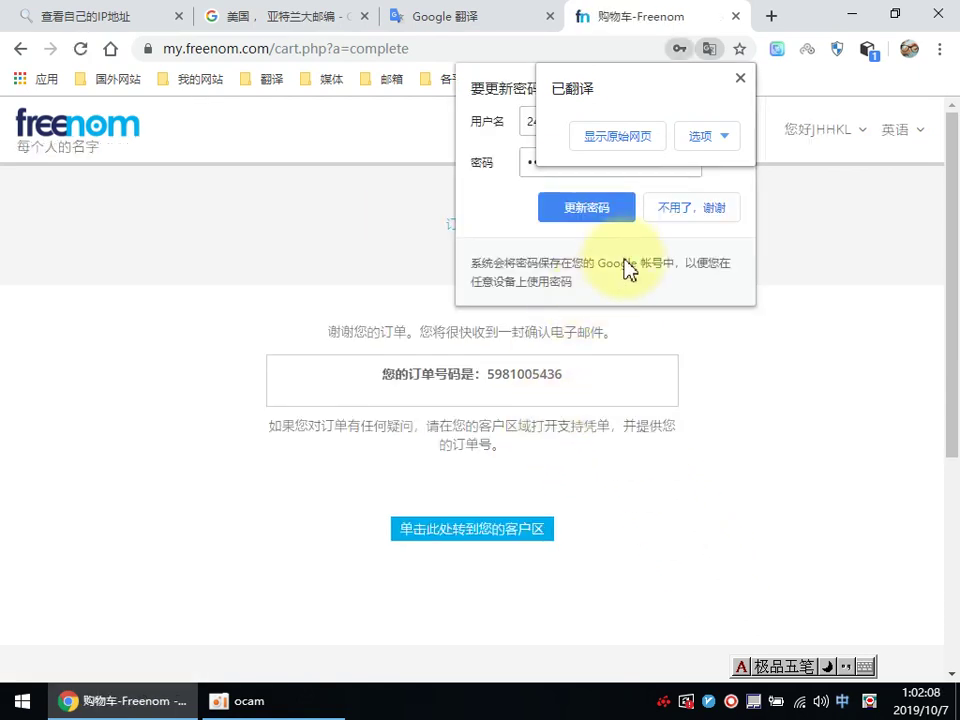
Step: Dismiss the popups and open the client area in a new tab
{"action": "left_click", "coordinate": [604, 214]}
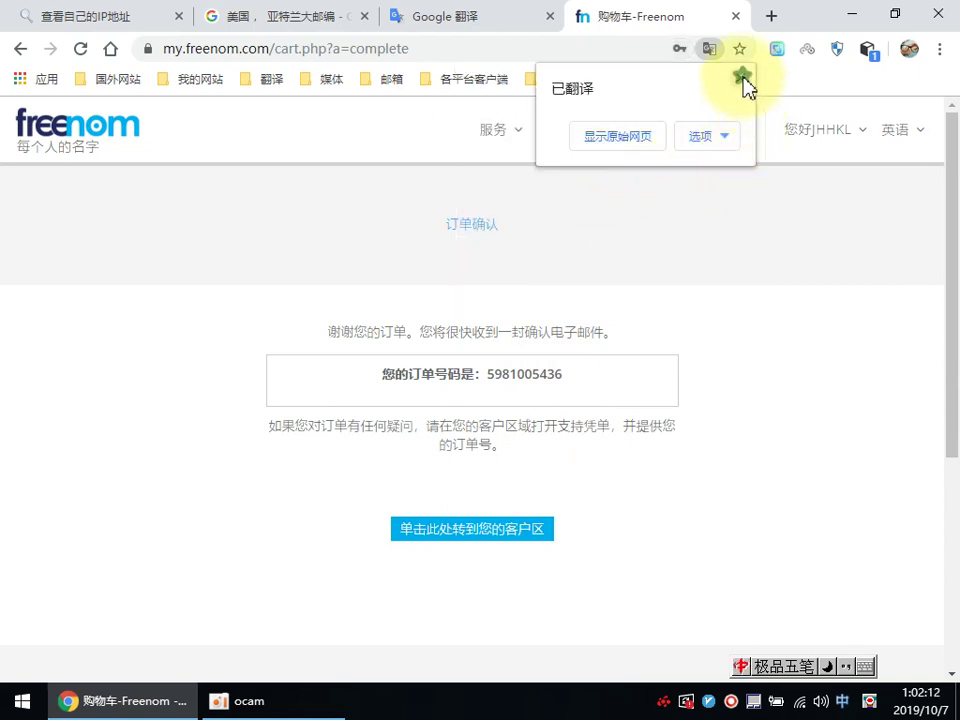
{"action": "left_click", "coordinate": [741, 78]}
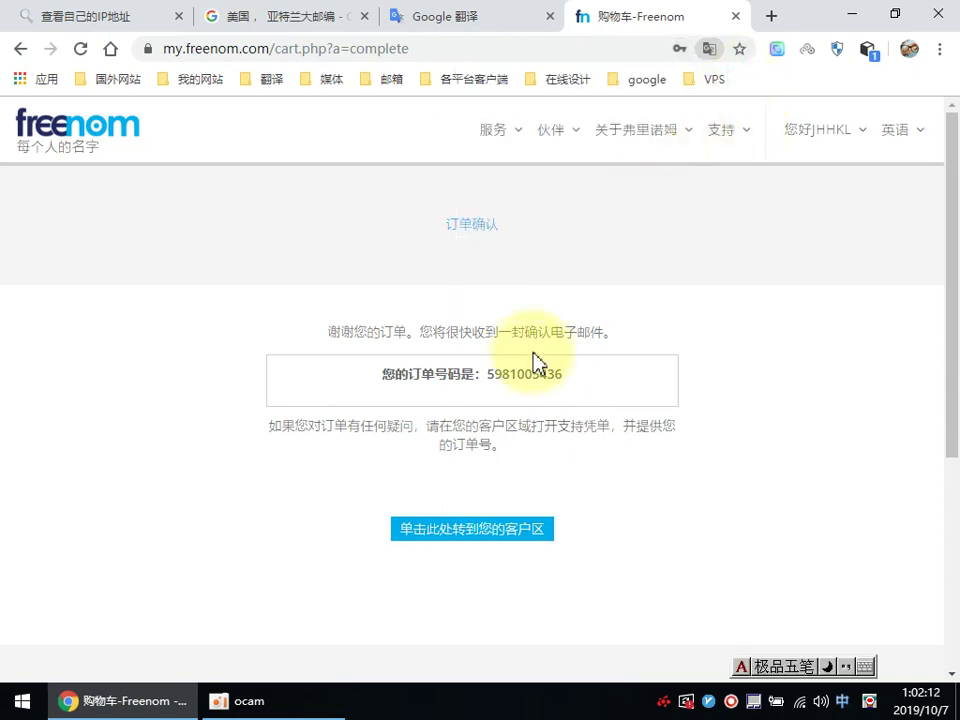
{"action": "right_click", "coordinate": [494, 531]}
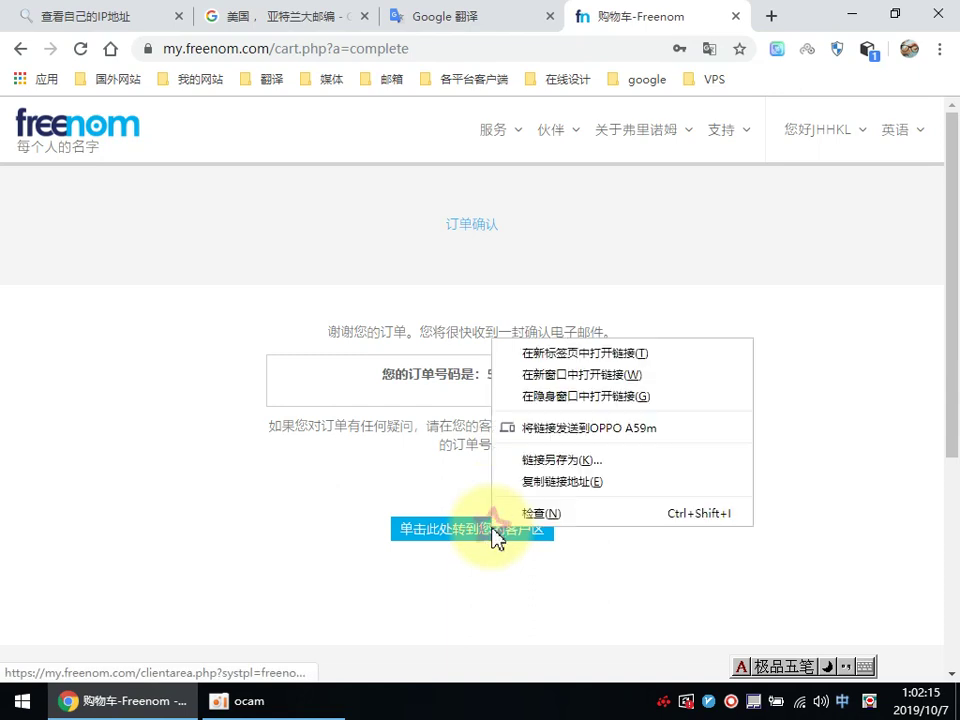
{"action": "left_click", "coordinate": [594, 349]}
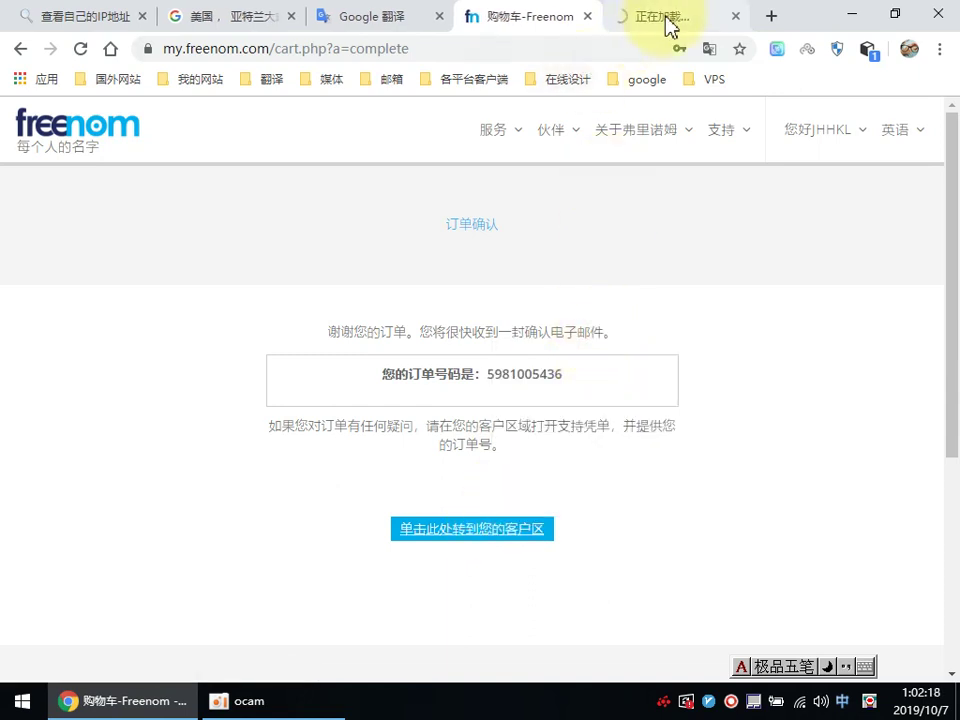
{"action": "left_click", "coordinate": [668, 20]}
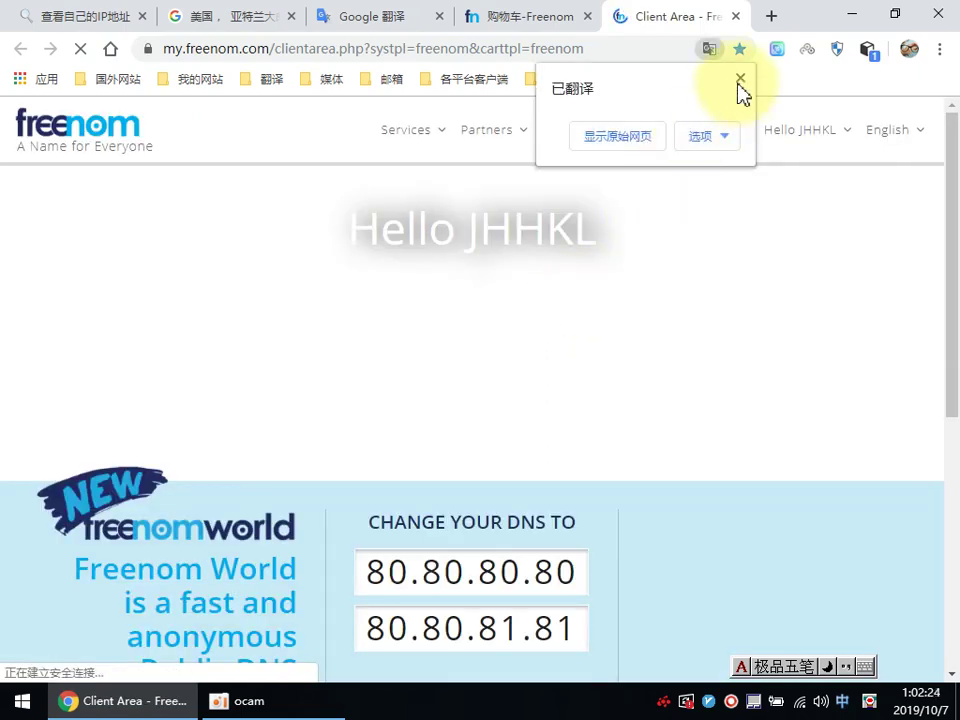
Step: Go to Services > 我的域名 (My Domains) in the client area
{"action": "left_click", "coordinate": [740, 79]}
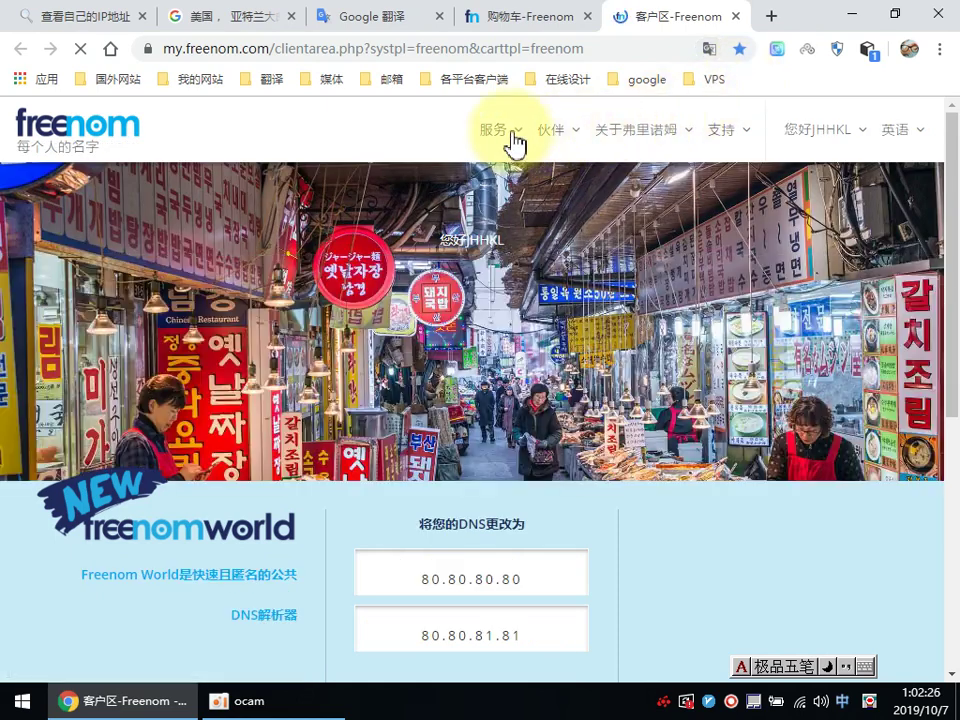
{"action": "left_click", "coordinate": [514, 145]}
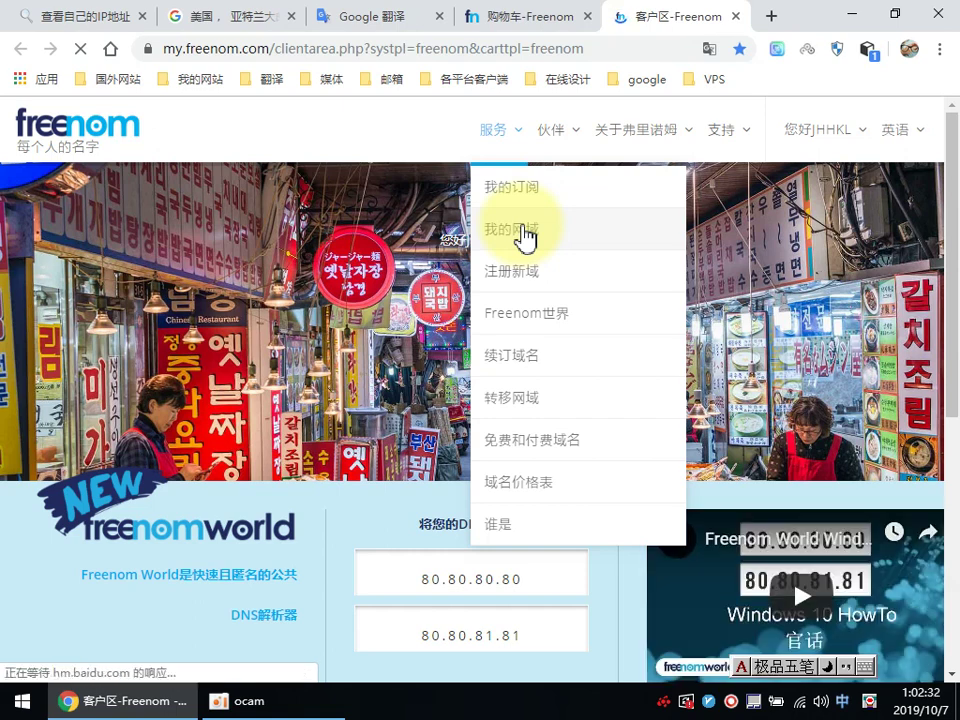
{"action": "left_click", "coordinate": [524, 238]}
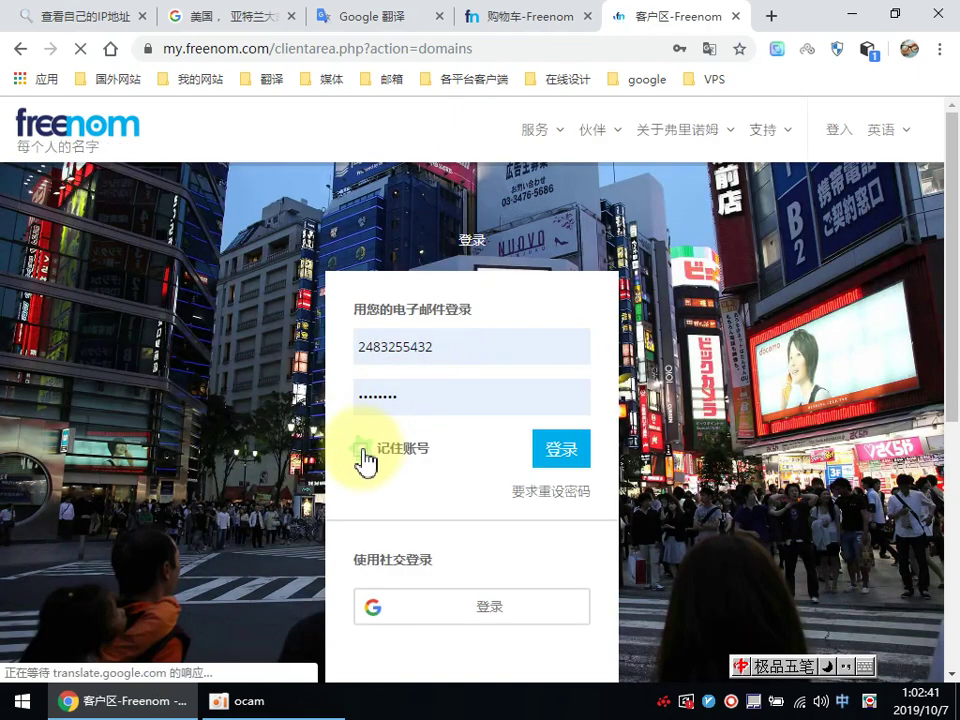
Step: Log in with Remember Me ticked, then switch to Google sign-in after the error
{"action": "left_click", "coordinate": [364, 453]}
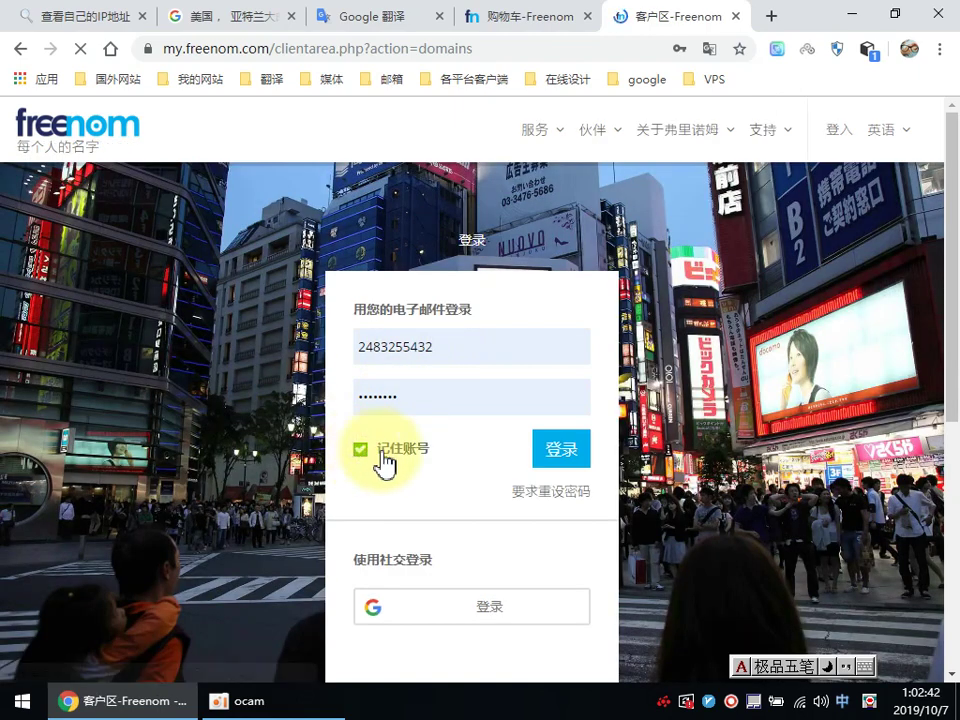
{"action": "left_click", "coordinate": [565, 465]}
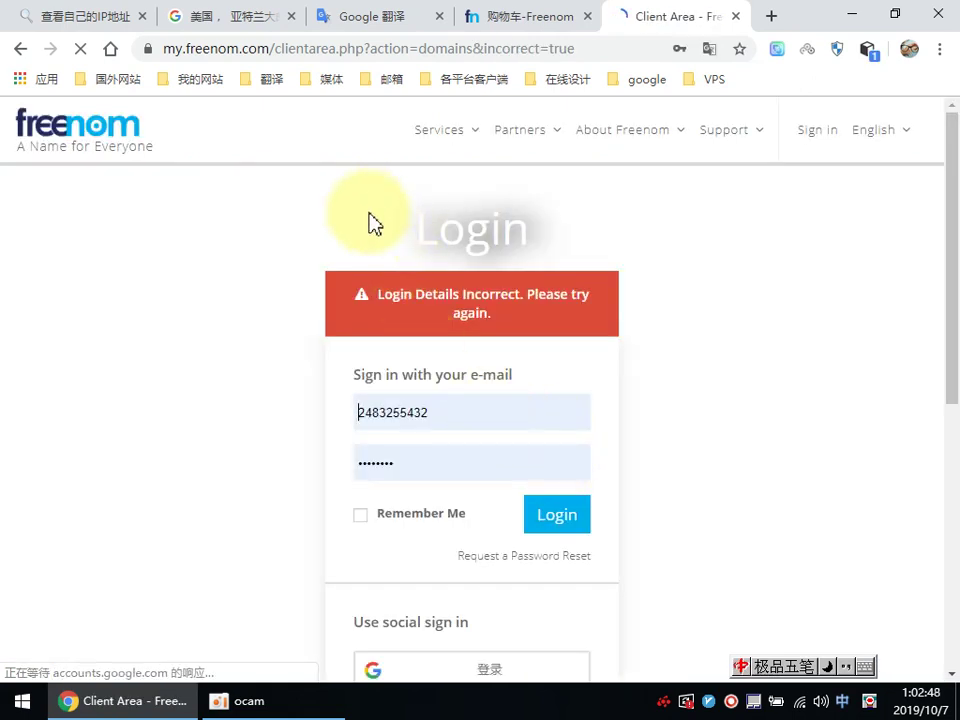
{"action": "scroll", "coordinate": [330, 460], "scroll_direction": "down", "scroll_amount": 1}
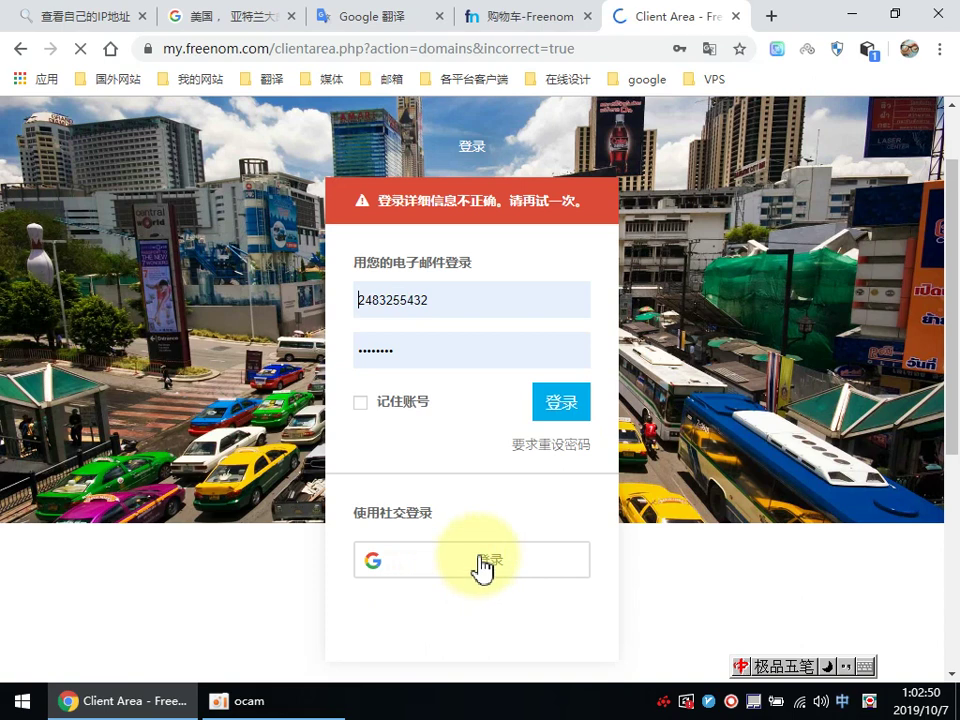
{"action": "left_click", "coordinate": [483, 568]}
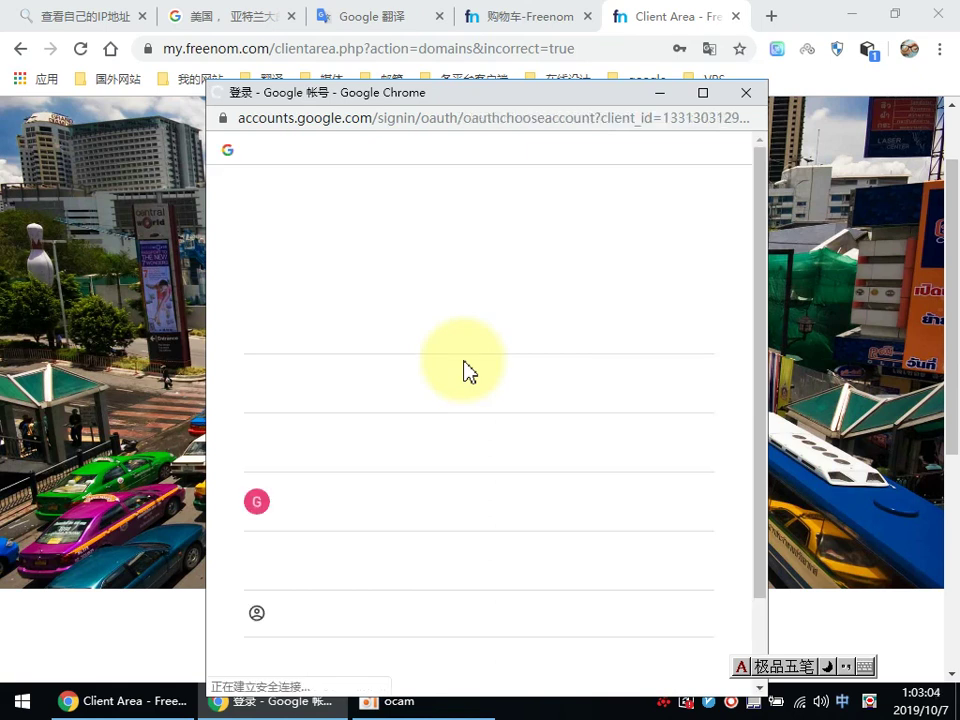
Step: Pick the Google account registered for the order to continue signing in to freenom.com
{"action": "scroll", "coordinate": [465, 410], "scroll_direction": "down", "scroll_amount": 1}
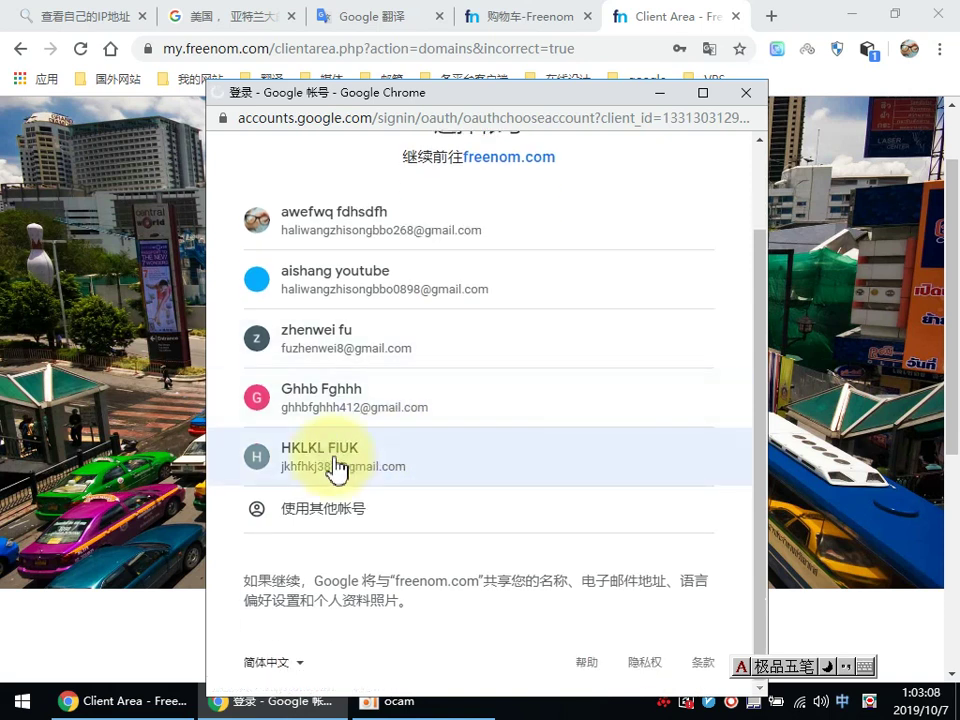
{"action": "left_click", "coordinate": [338, 465]}
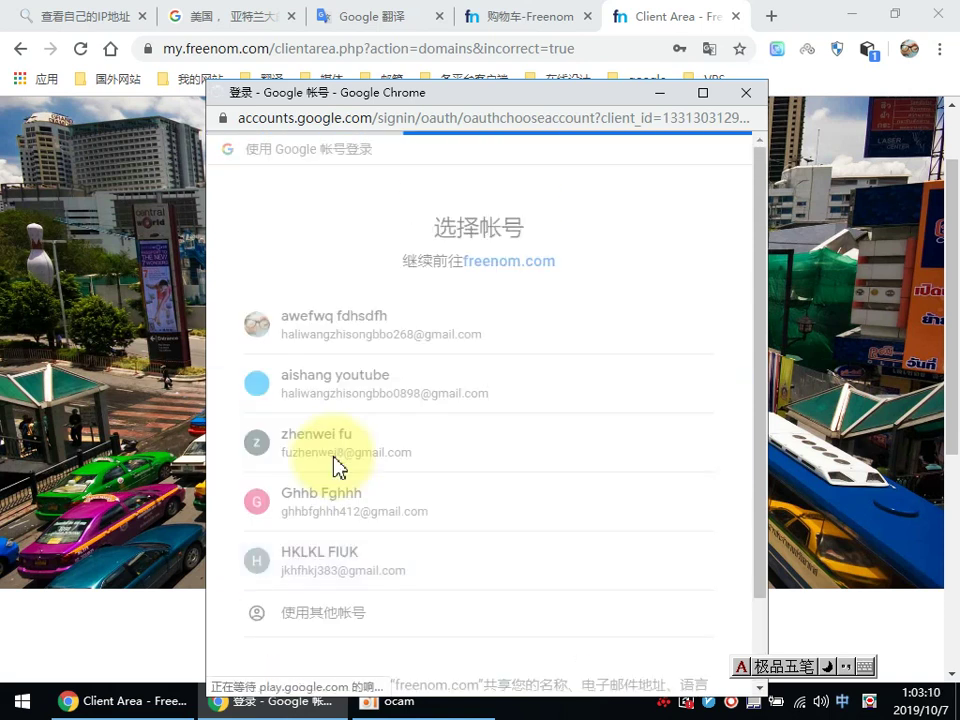